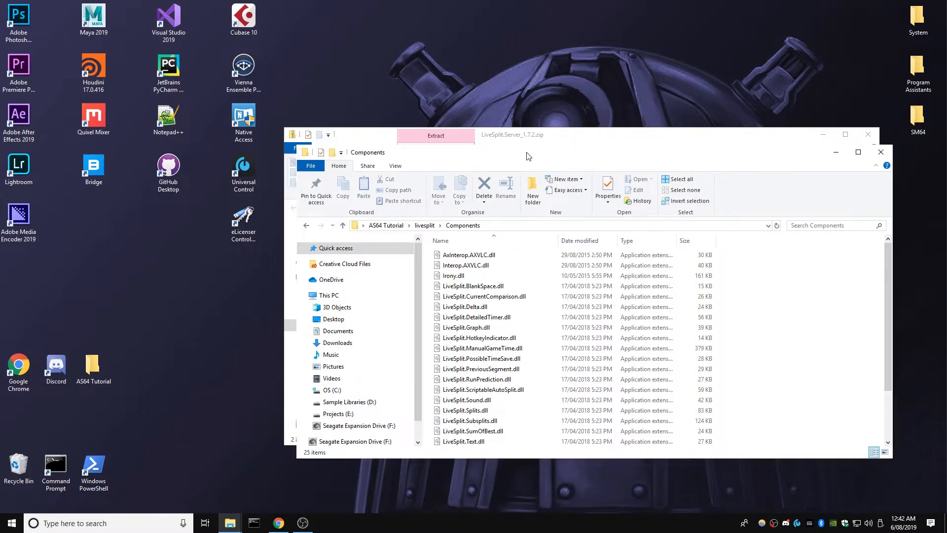
# Step: Copy the contents of LiveSplit.Server_1.7.2.zip into the livesplit Components folder and close the archive window
pyautogui.moveTo(483, 264); pyautogui.dragTo(654, 483)
pyautogui.moveTo(468, 292); pyautogui.dragTo(521, 189)
pyautogui.click(869, 135)
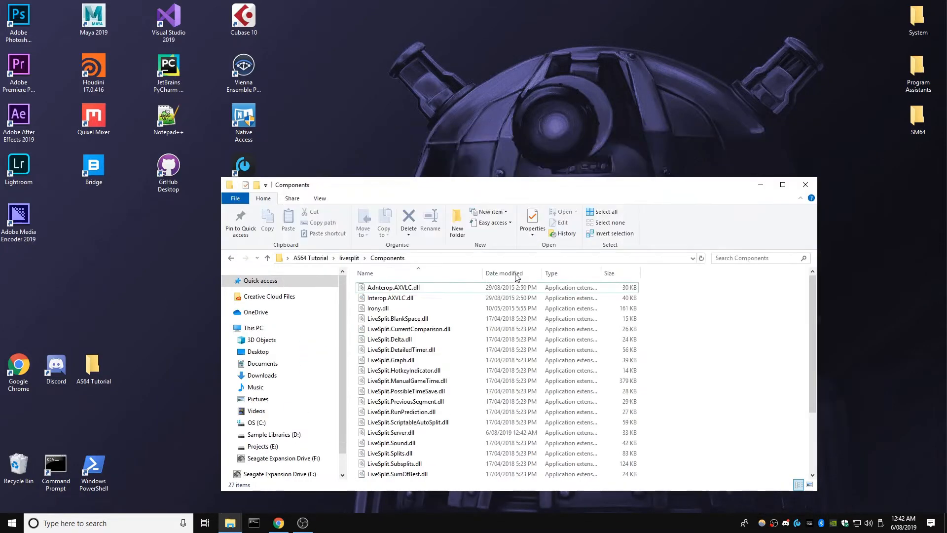
# Step: Launch LiveSplit.exe from the livesplit folder and add the LiveSplit Server control component to the timer layout
pyautogui.click(349, 258)
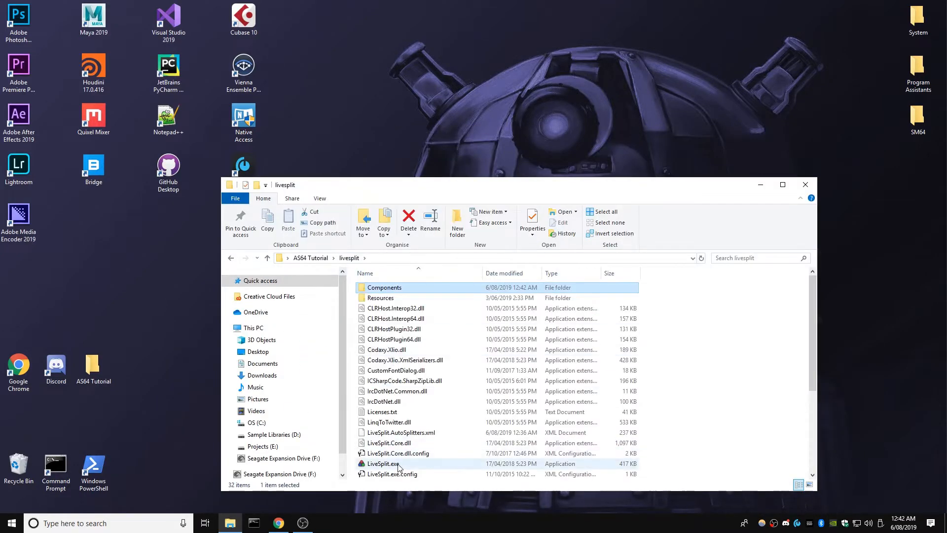
pyautogui.doubleClick(399, 464)
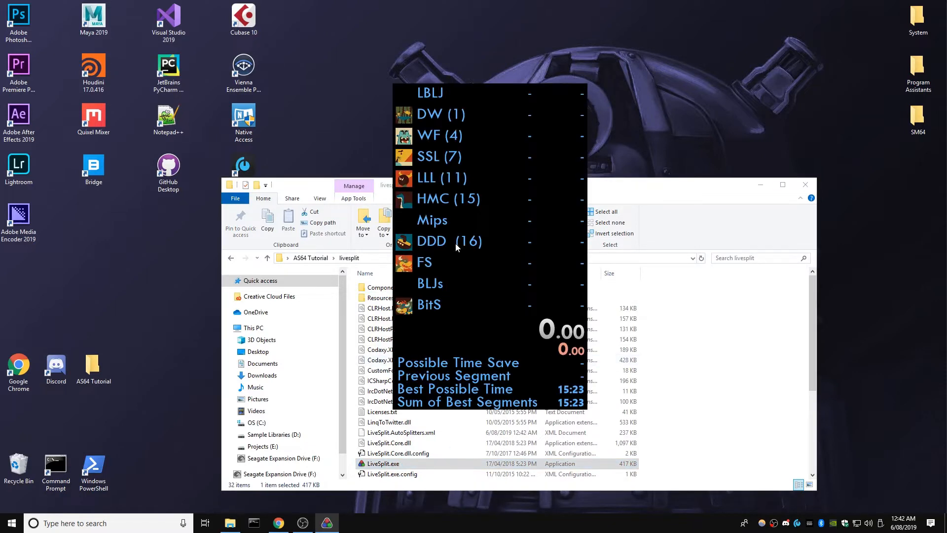
pyautogui.rightClick(457, 247)
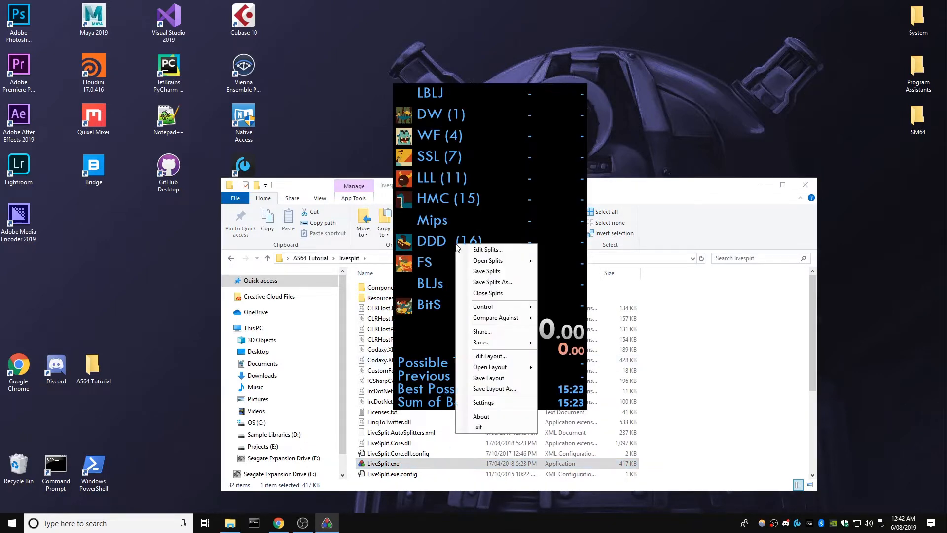
pyautogui.click(494, 359)
pyautogui.click(133, 144)
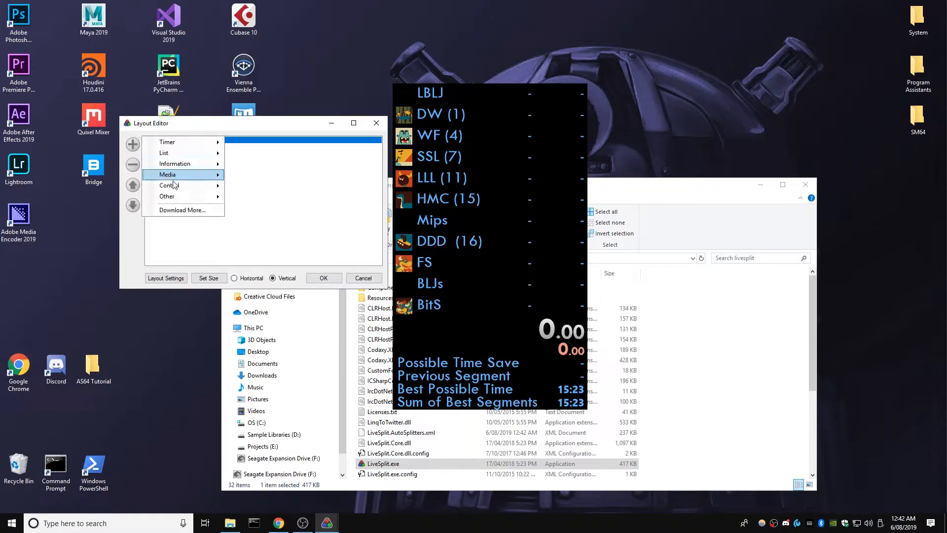
pyautogui.moveTo(192, 187)
pyautogui.click(270, 208)
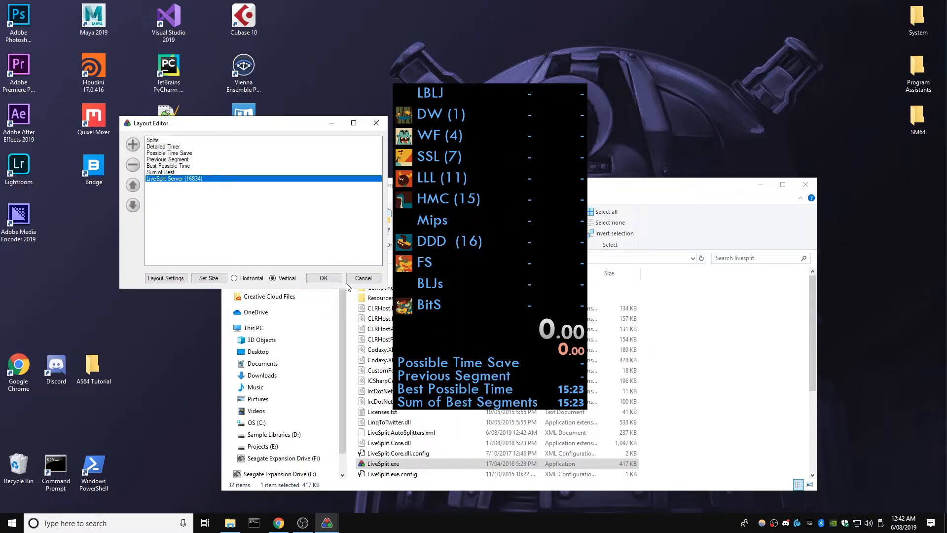
pyautogui.click(323, 278)
# Step: Save the LiveSplit layout and start the LiveSplit server
pyautogui.rightClick(472, 222)
pyautogui.moveTo(515, 321)
pyautogui.click(523, 355)
pyautogui.moveTo(472, 252); pyautogui.dragTo(458, 258)
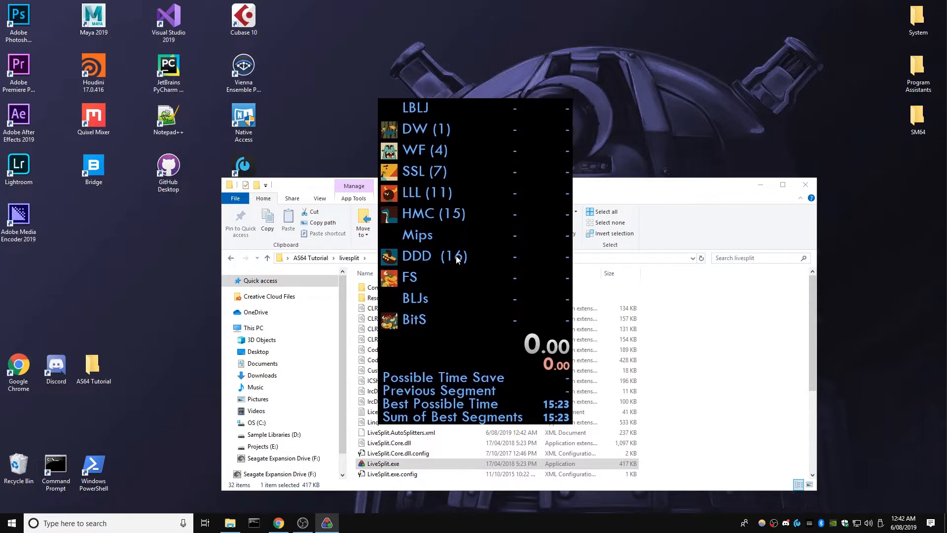
pyautogui.rightClick(454, 216)
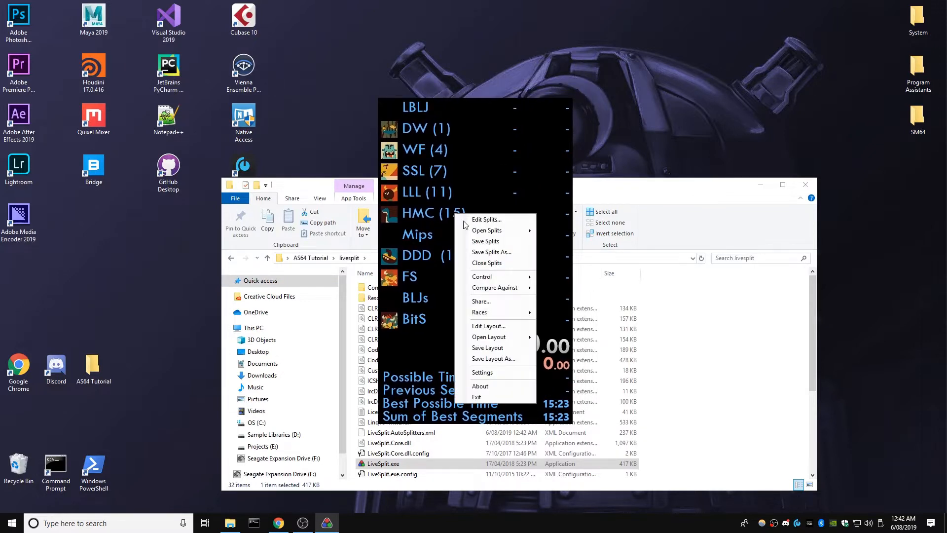
pyautogui.moveTo(499, 282)
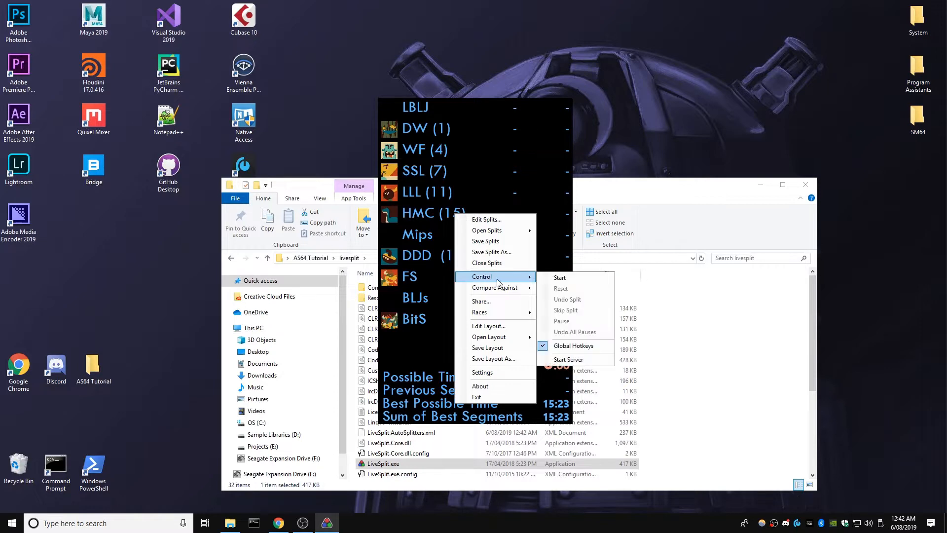
pyautogui.click(567, 360)
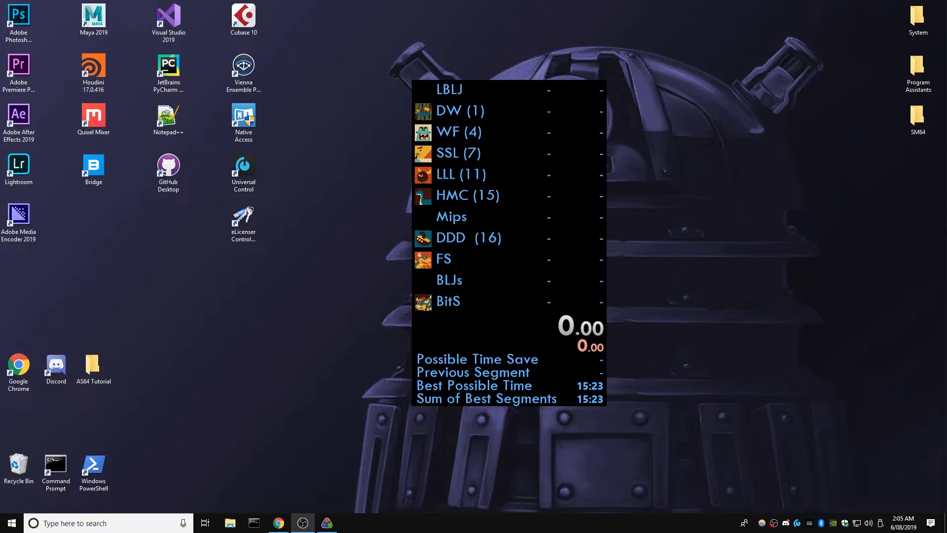
# Step: Switch to Chrome, download AutoSplit64 0.2.0 from the AutoSplit 64 downloads page, and open the AutoSplit64.7z archive
pyautogui.click(278, 523)
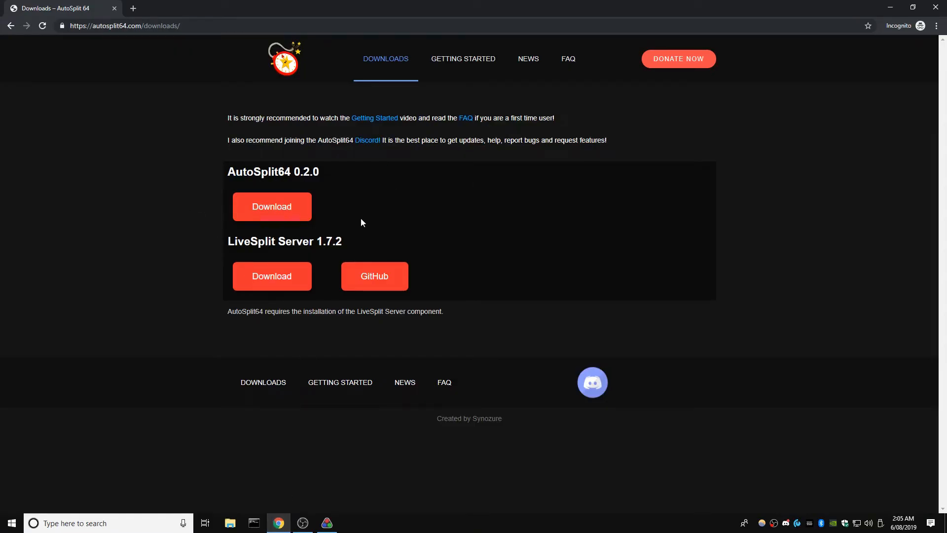
pyautogui.click(303, 220)
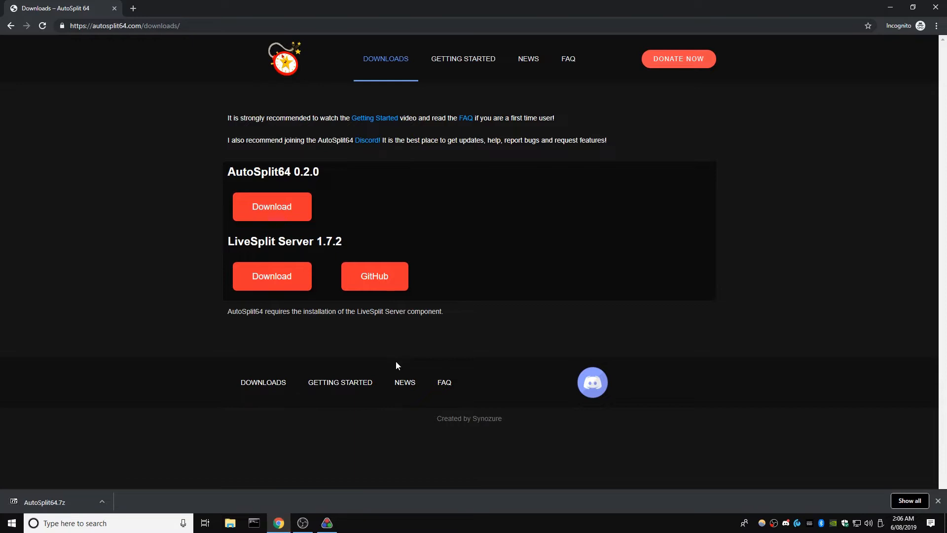
pyautogui.click(79, 500)
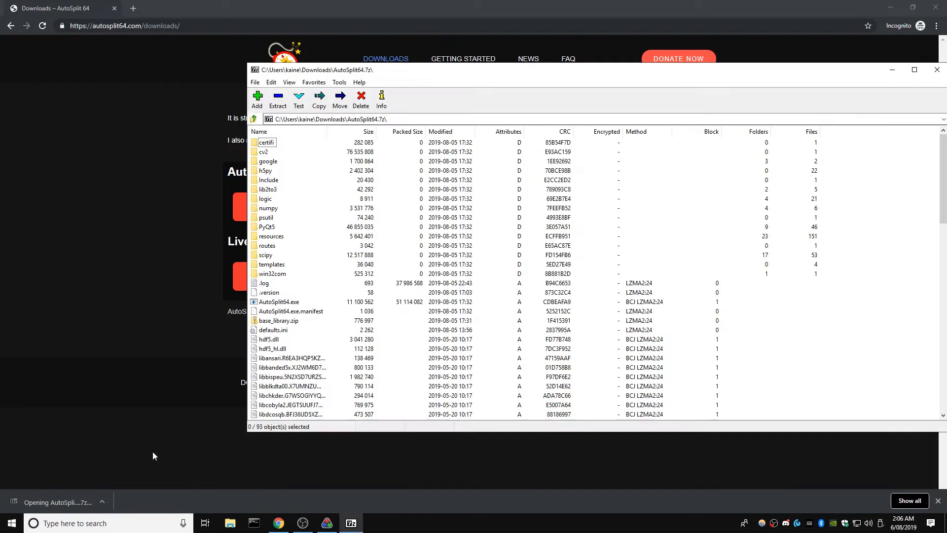
pyautogui.click(892, 7)
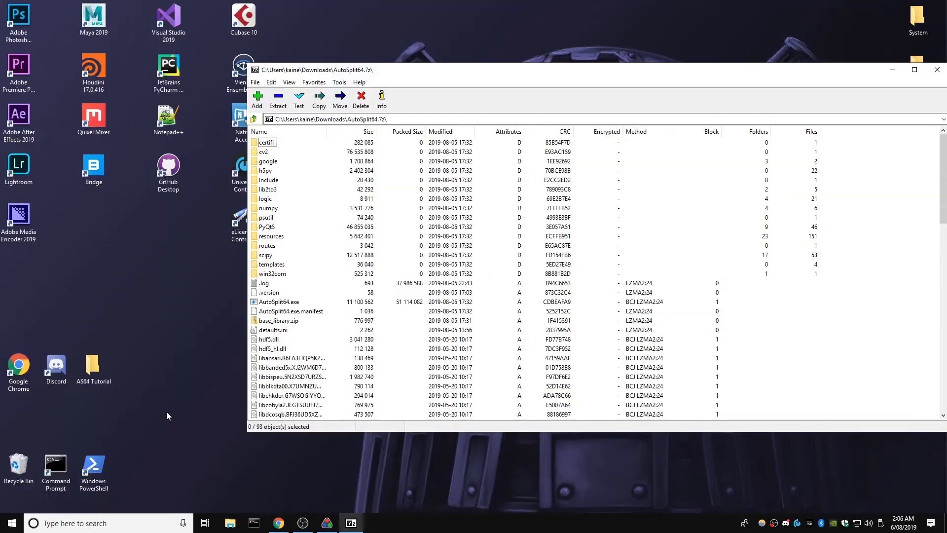
# Step: Create a folder named AS64 inside the desktop's AS64 Tutorial folder and open it
pyautogui.doubleClick(93, 366)
pyautogui.rightClick(509, 376)
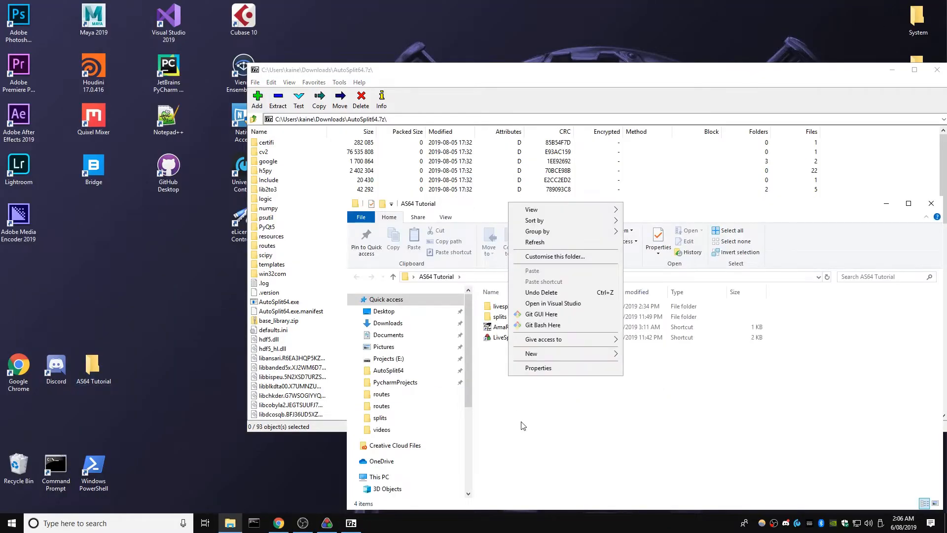
pyautogui.moveTo(563, 355)
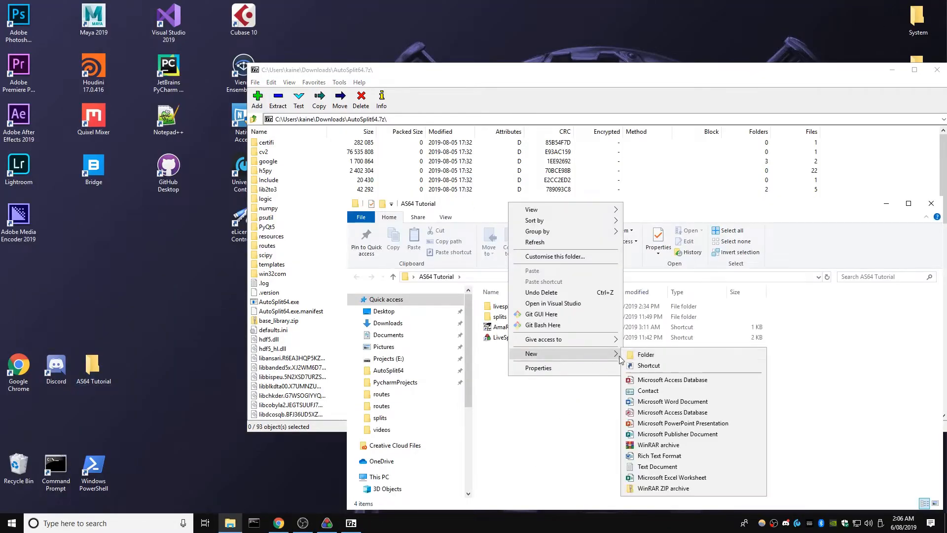
pyautogui.click(648, 357)
pyautogui.write('A')
pyautogui.press('Return')
pyautogui.doubleClick(512, 314)
# Step: Extract all files from AutoSplit64.7z into the AS64 folder and close the archive window
pyautogui.click(290, 201)
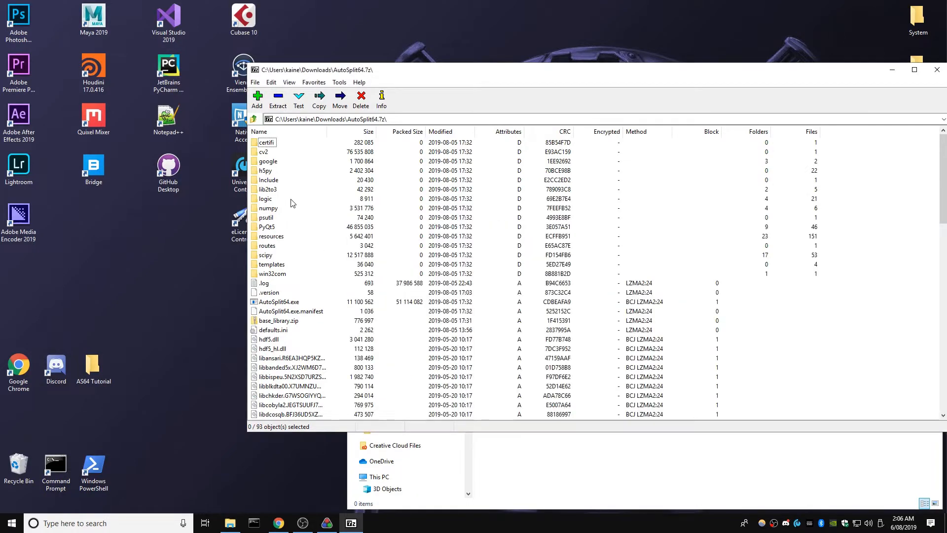
pyautogui.hotkey('ctrl', 'a')
pyautogui.moveTo(270, 367); pyautogui.dragTo(575, 465)
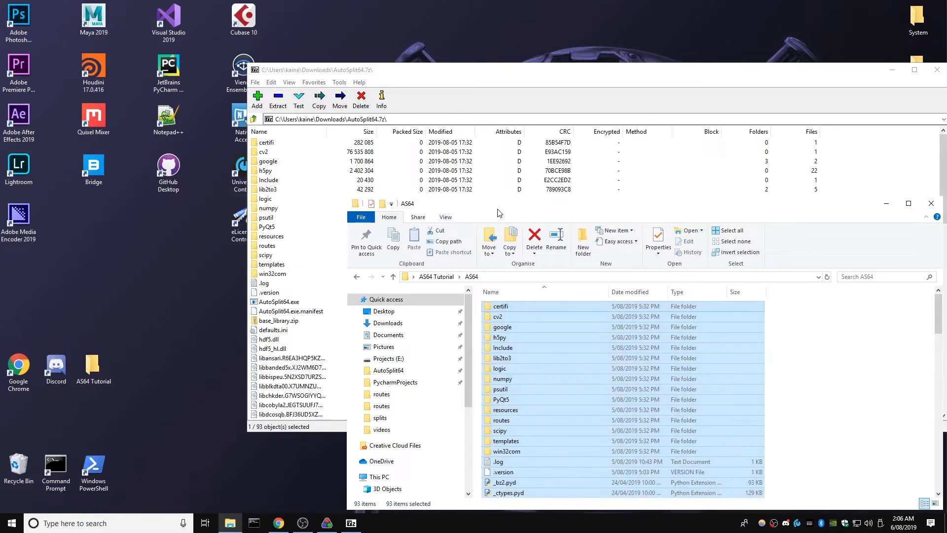
pyautogui.click(935, 70)
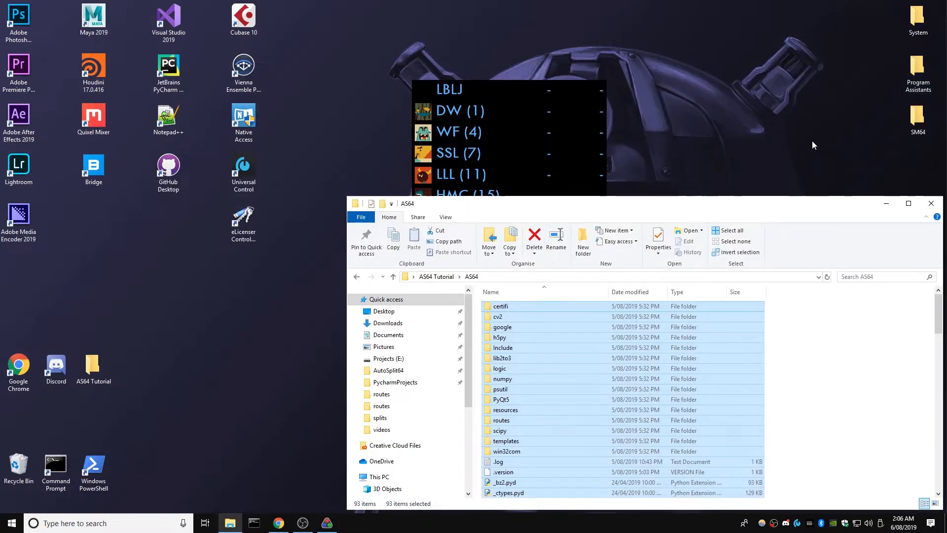
# Step: Locate AutoSplit64.exe in the AS64 folder and move the LiveSplit timer clear of the folder window
pyautogui.moveTo(534, 206); pyautogui.dragTo(487, 173)
pyautogui.click(478, 316)
pyautogui.scroll(-8, 481, 325)
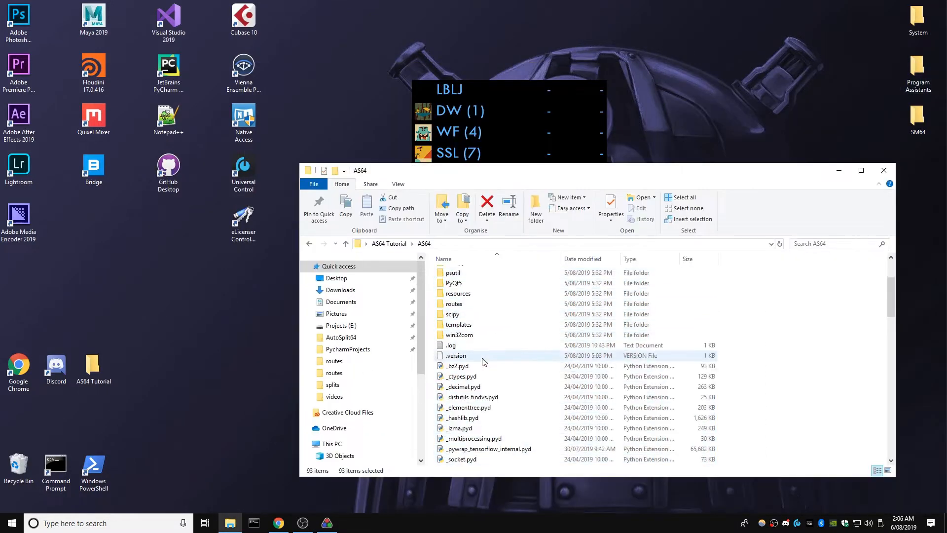
pyautogui.moveTo(500, 135); pyautogui.dragTo(174, 162)
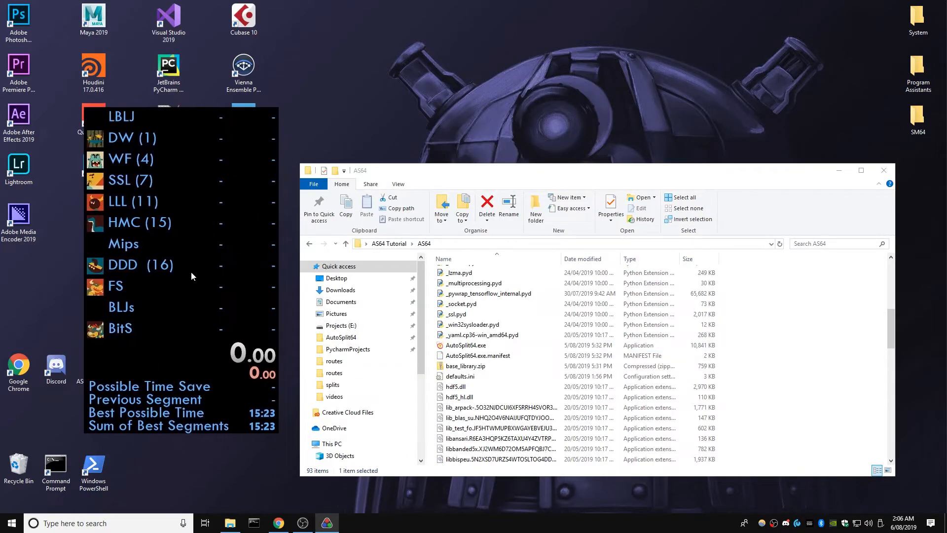
# Step: Set the start timer value of the Super Mario 64 16 Star splits to 3.00
pyautogui.rightClick(166, 228)
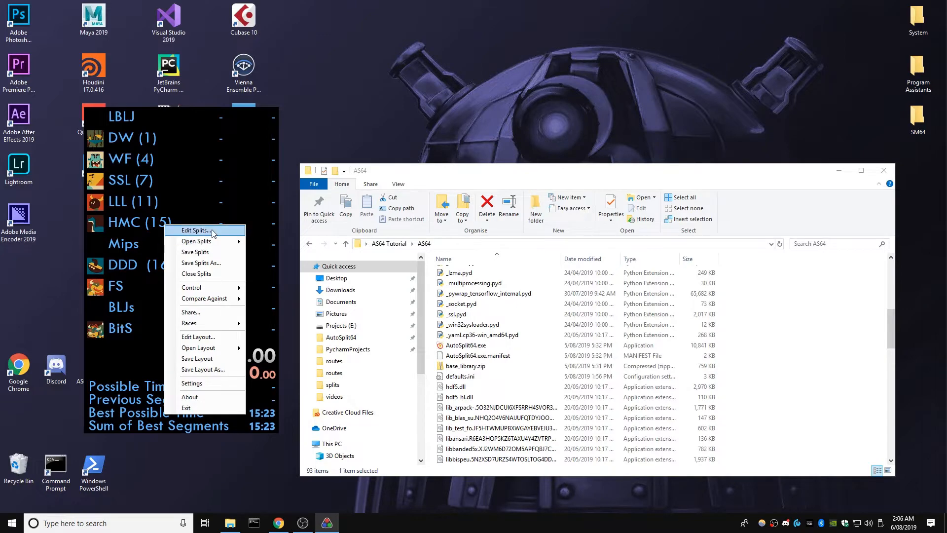
pyautogui.click(185, 230)
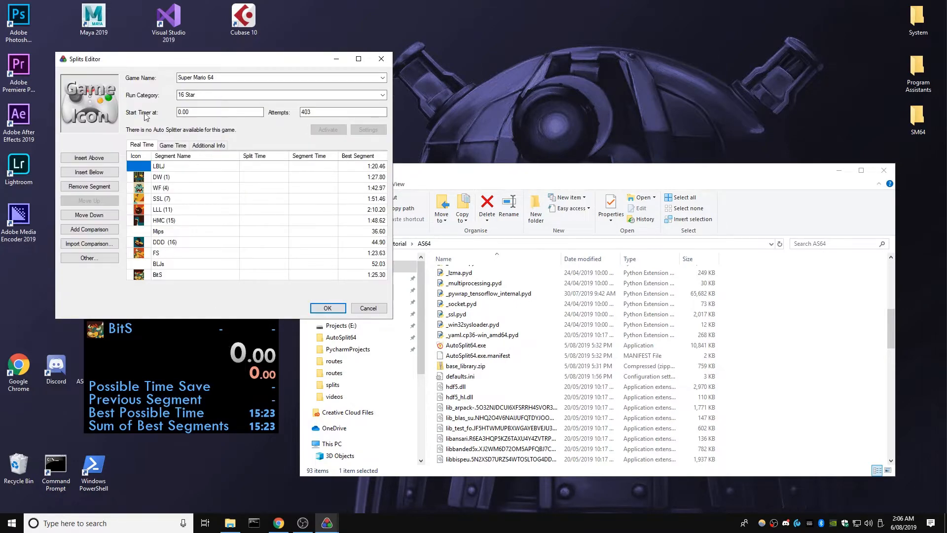
pyautogui.moveTo(215, 113); pyautogui.dragTo(178, 113)
pyautogui.write('3.00')
pyautogui.click(328, 307)
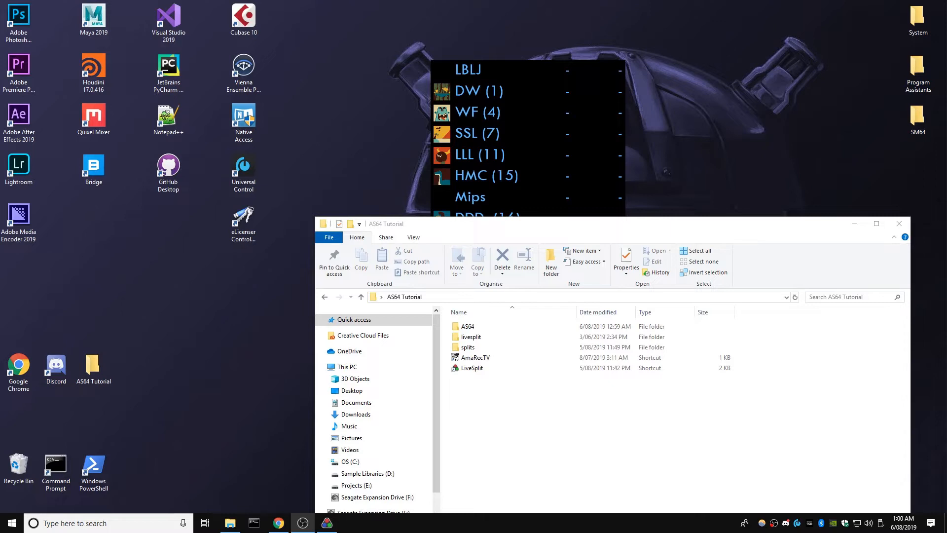
# Step: Launch AmaRecTV from the AS64 Tutorial folder and AutoSplit64.exe from the AS64 folder
pyautogui.click(487, 359)
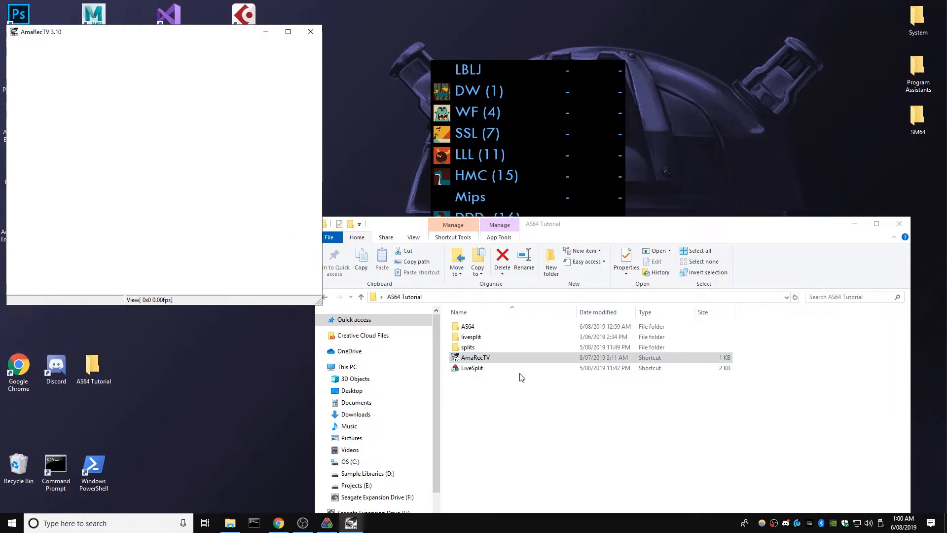
pyautogui.doubleClick(467, 327)
pyautogui.scroll(-3, 521, 420)
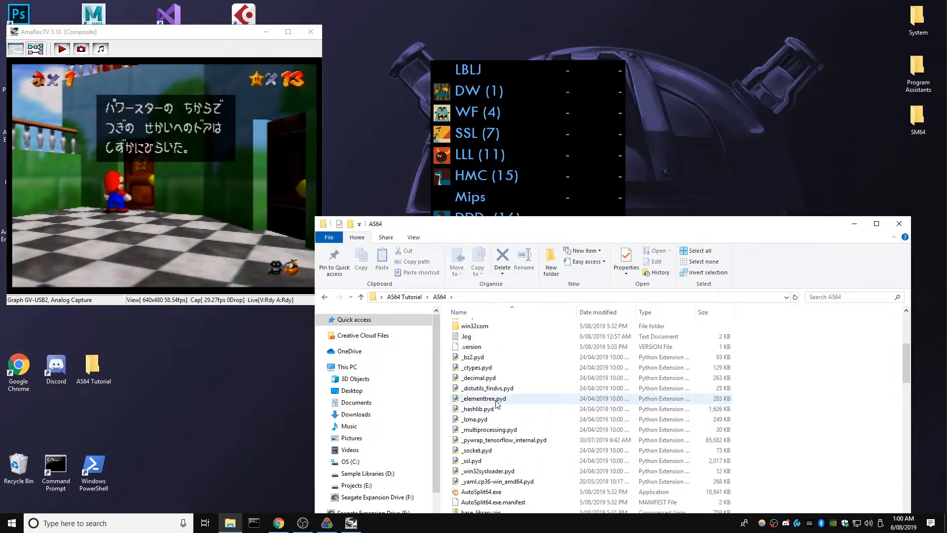
pyautogui.doubleClick(481, 336)
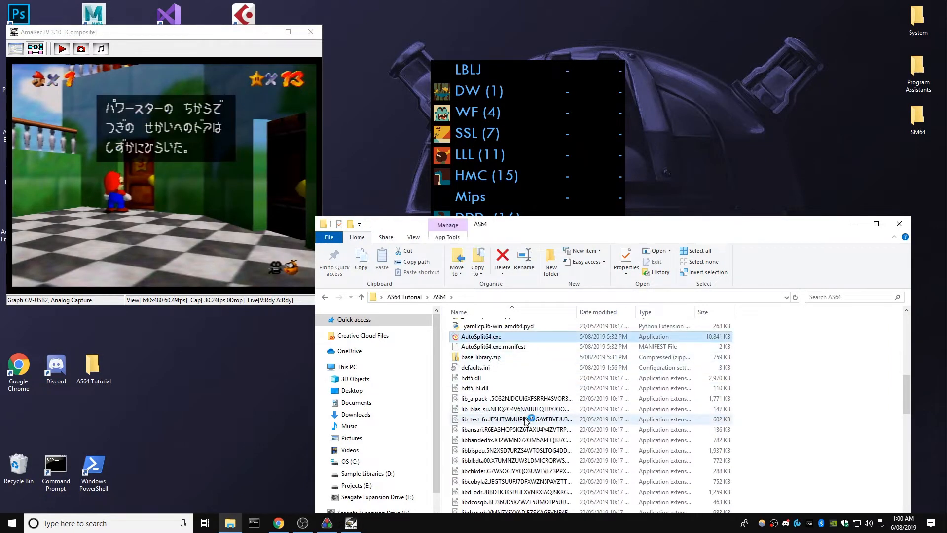
pyautogui.rightClick(527, 420)
pyautogui.click(502, 390)
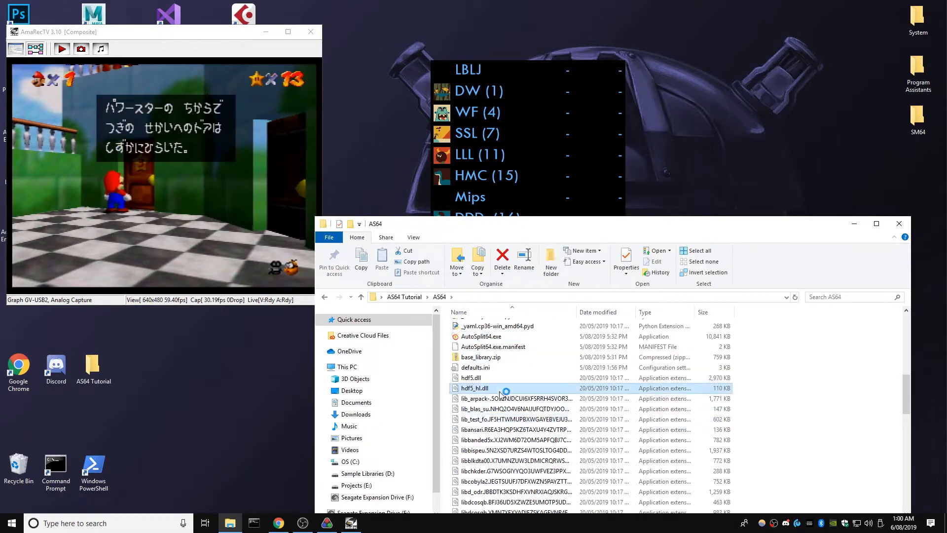
# Step: Open AutoSplit64's game capture coordinates editor and arrange it beside the AmaRecTV window
pyautogui.rightClick(475, 249)
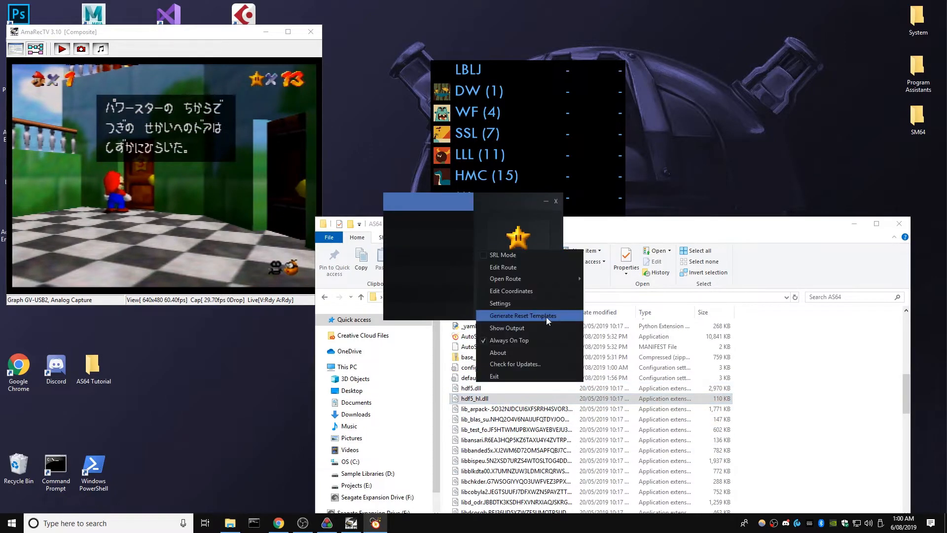
pyautogui.click(529, 291)
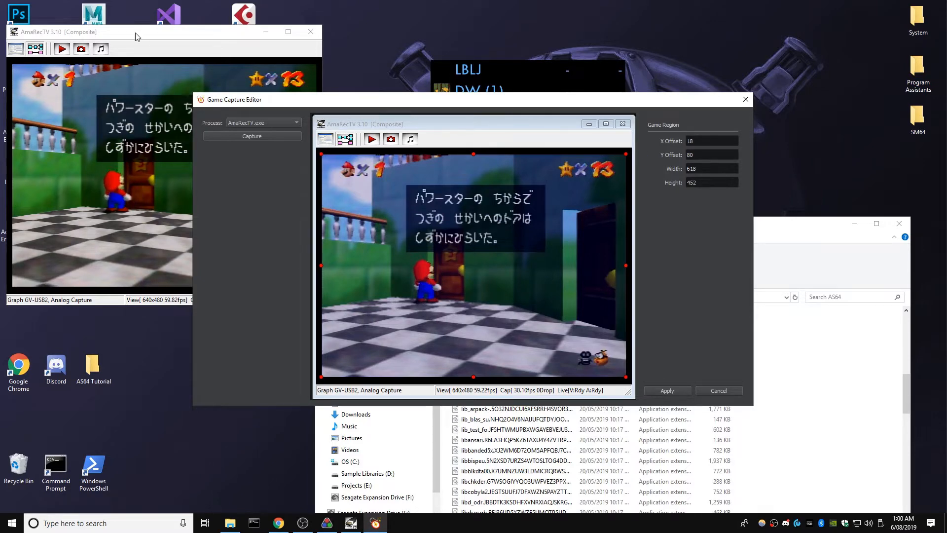
pyautogui.moveTo(137, 36); pyautogui.dragTo(152, 37)
pyautogui.moveTo(415, 99); pyautogui.dragTo(543, 97)
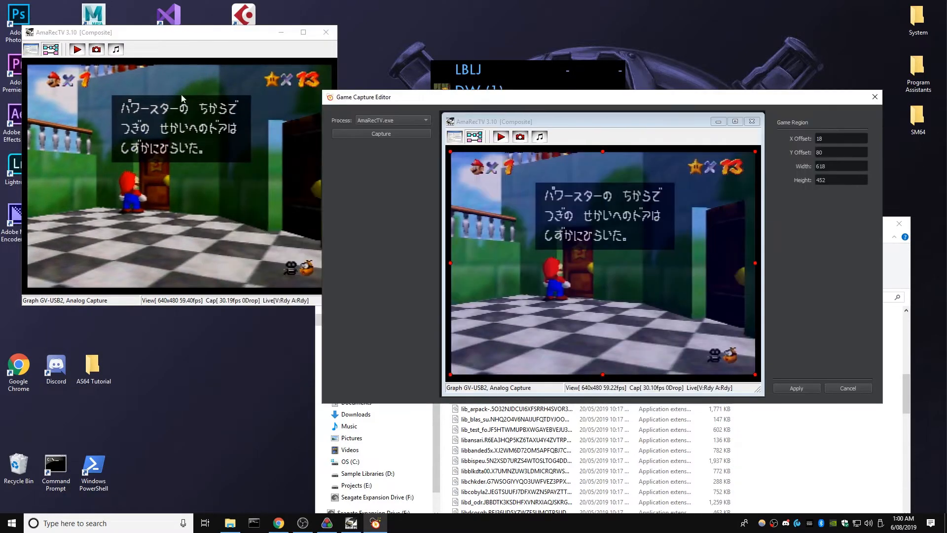
pyautogui.moveTo(211, 38); pyautogui.dragTo(202, 39)
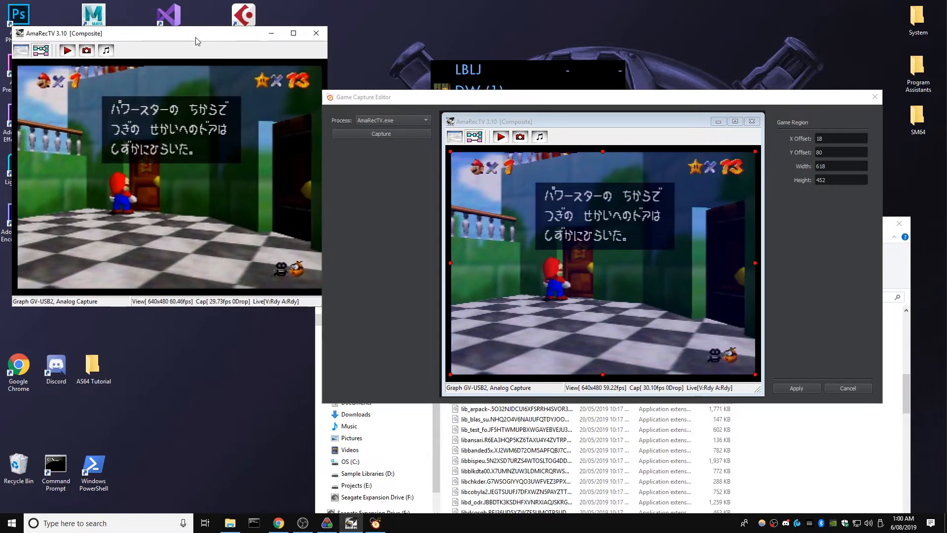
# Step: Check AmaRecTV's 4:3 aspect ratio setting and set its window size to 100%
pyautogui.rightClick(168, 168)
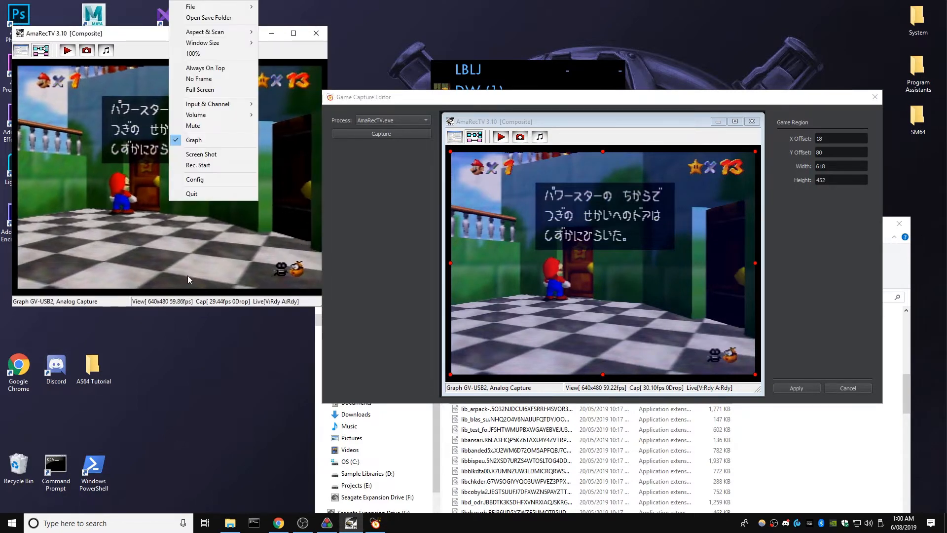
pyautogui.moveTo(214, 32)
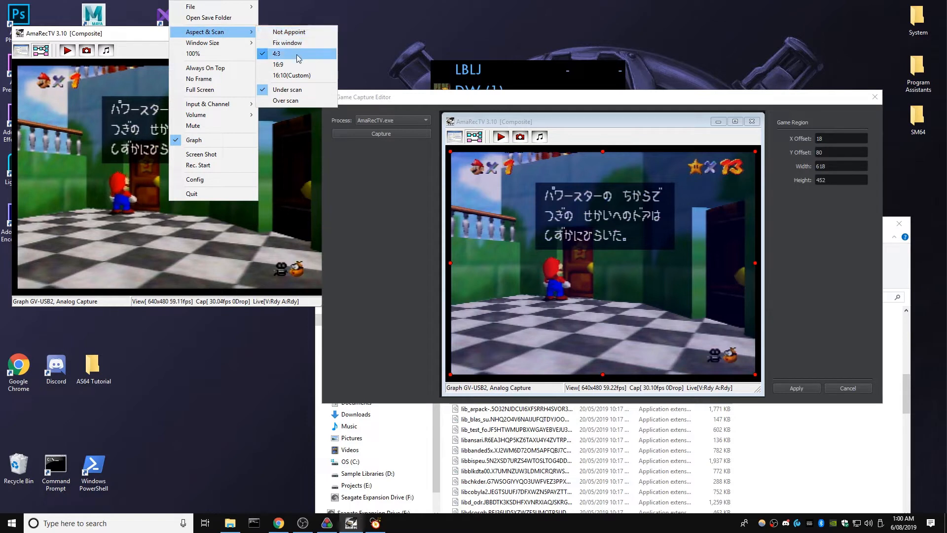
pyautogui.rightClick(111, 165)
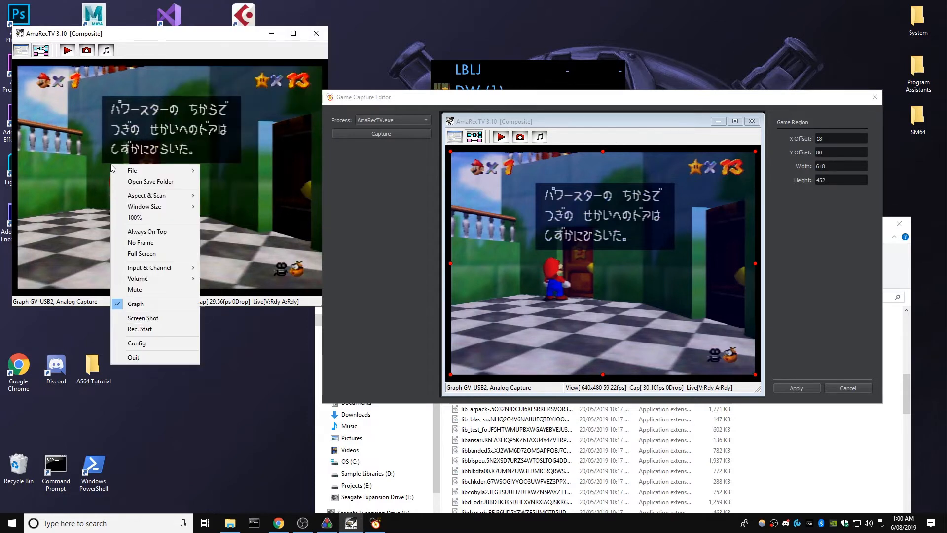
pyautogui.click(150, 220)
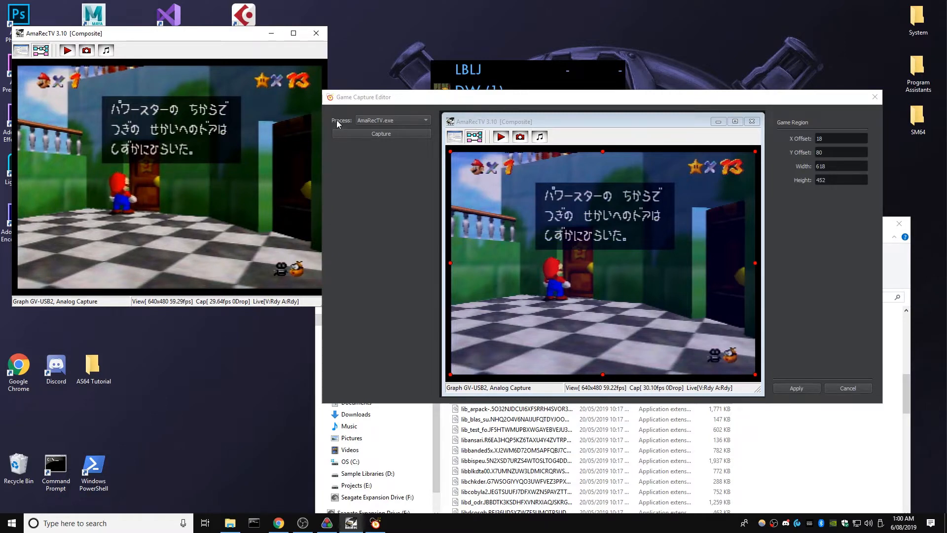
# Step: Choose AmaRecTV.exe as the capture process, enlarge the AmaRecTV window and capture it again in the Game Capture Editor
pyautogui.click(376, 121)
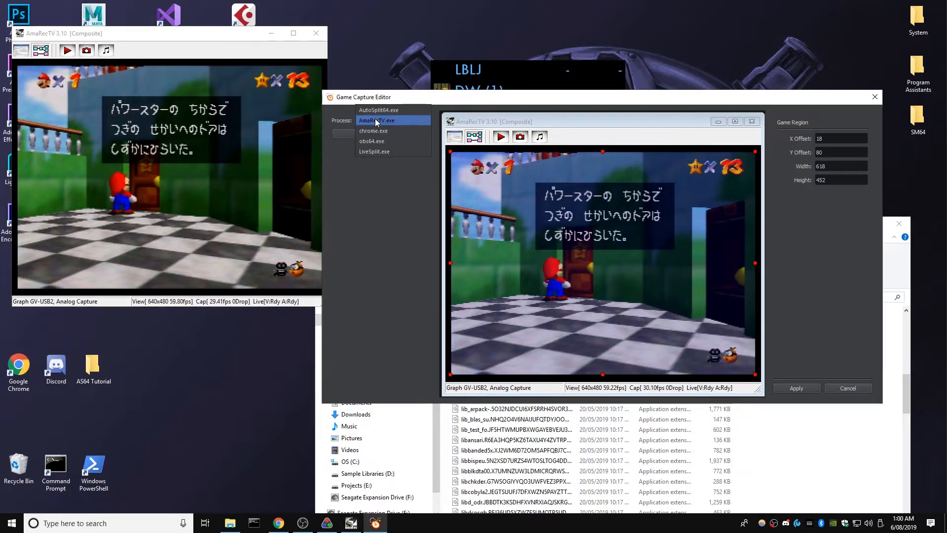
pyautogui.click(388, 121)
pyautogui.moveTo(199, 33); pyautogui.dragTo(192, 29)
pyautogui.moveTo(319, 300); pyautogui.dragTo(407, 374)
pyautogui.click(386, 136)
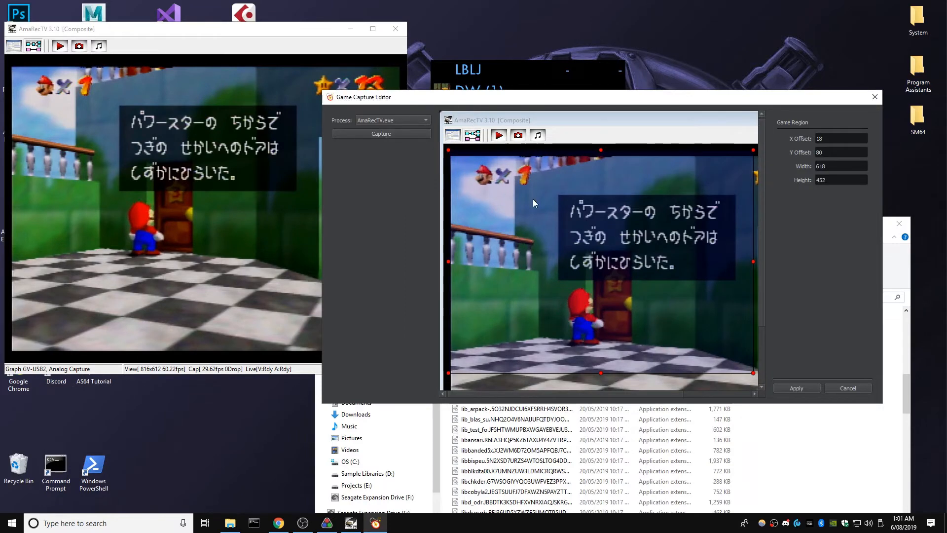
# Step: Fit the game region's left and bottom edges to the game picture, with X offset 20 and height 526
pyautogui.scroll(-3, 543, 209)
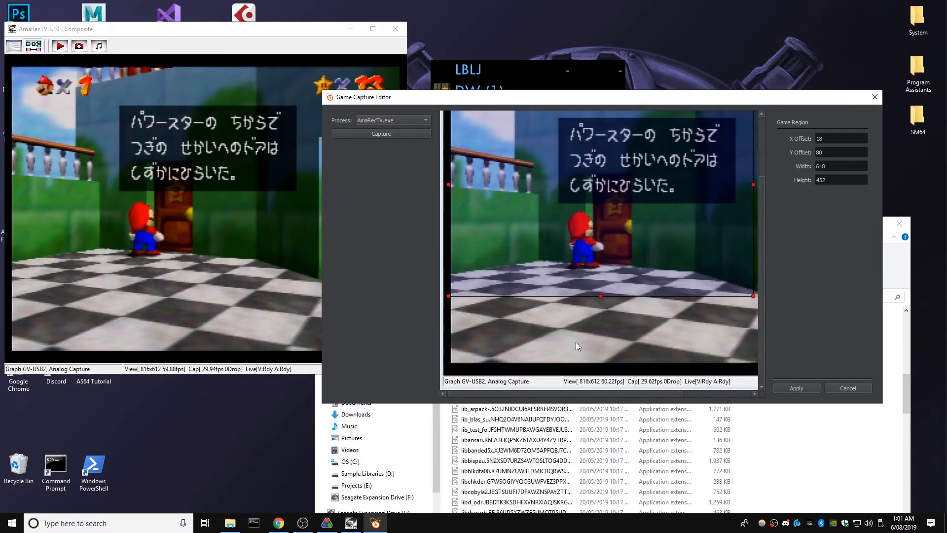
pyautogui.moveTo(465, 195); pyautogui.dragTo(449, 216)
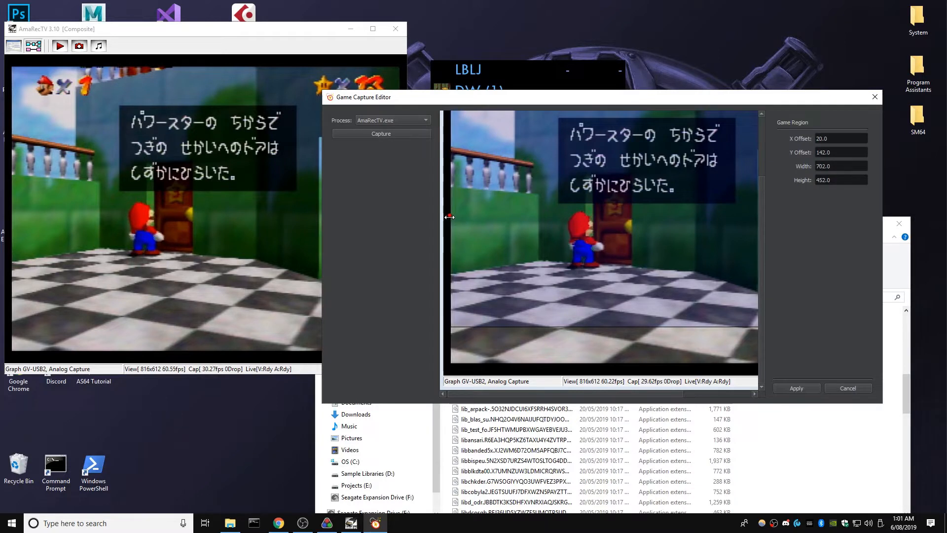
pyautogui.moveTo(622, 328); pyautogui.dragTo(624, 363)
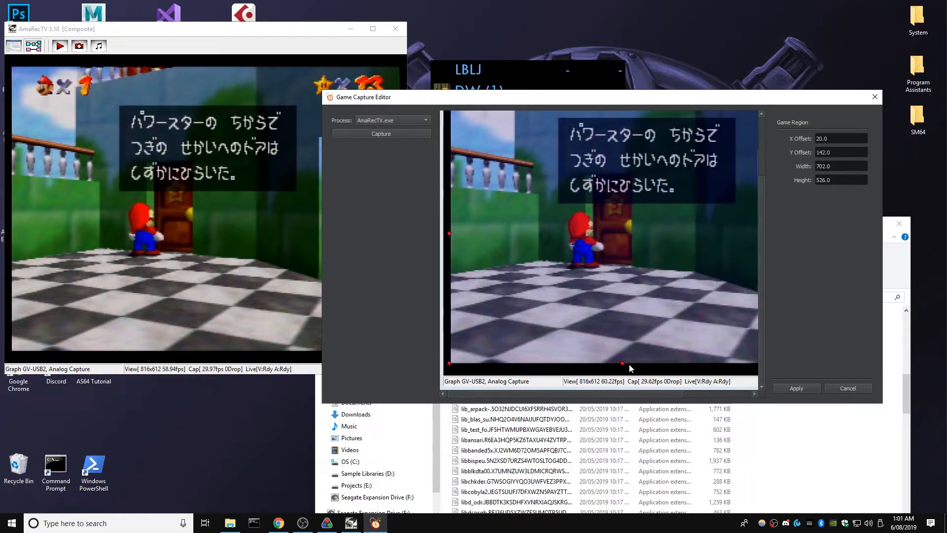
# Step: Extend the game region's right and top edges to width 789, Y offset 91 and height 577, and apply the region
pyautogui.moveTo(579, 394); pyautogui.dragTo(664, 390)
pyautogui.scroll(2, 712, 262)
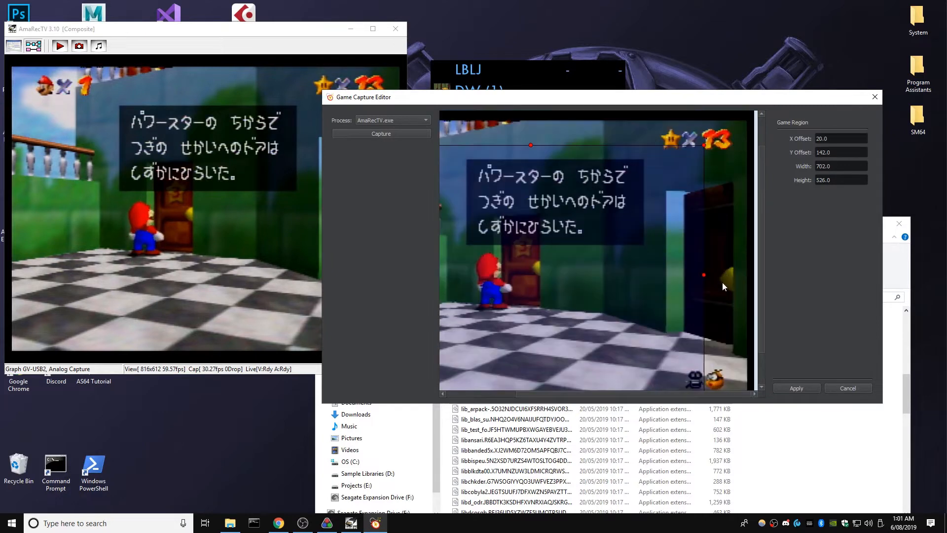
pyautogui.moveTo(703, 275); pyautogui.dragTo(748, 278)
pyautogui.scroll(1, 607, 250)
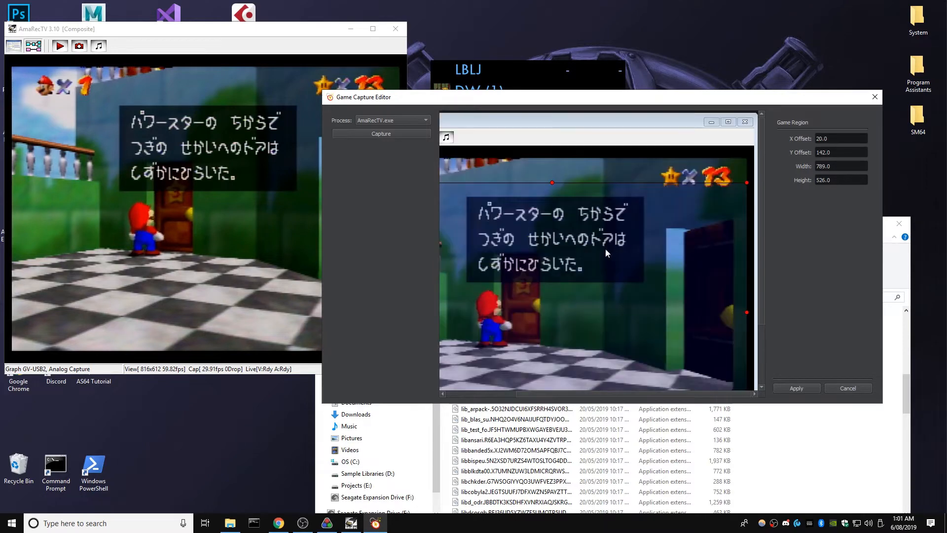
pyautogui.moveTo(551, 184); pyautogui.dragTo(555, 158)
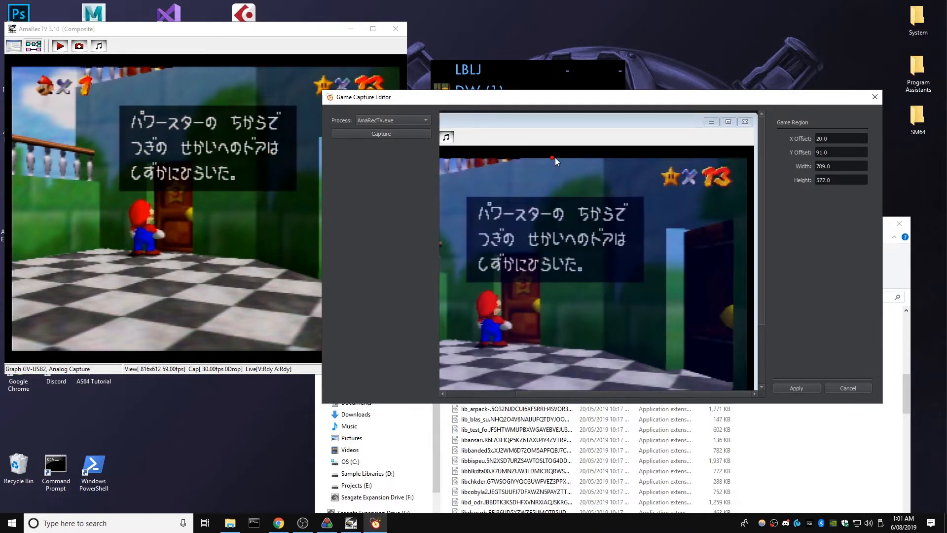
pyautogui.scroll(-2, 642, 263)
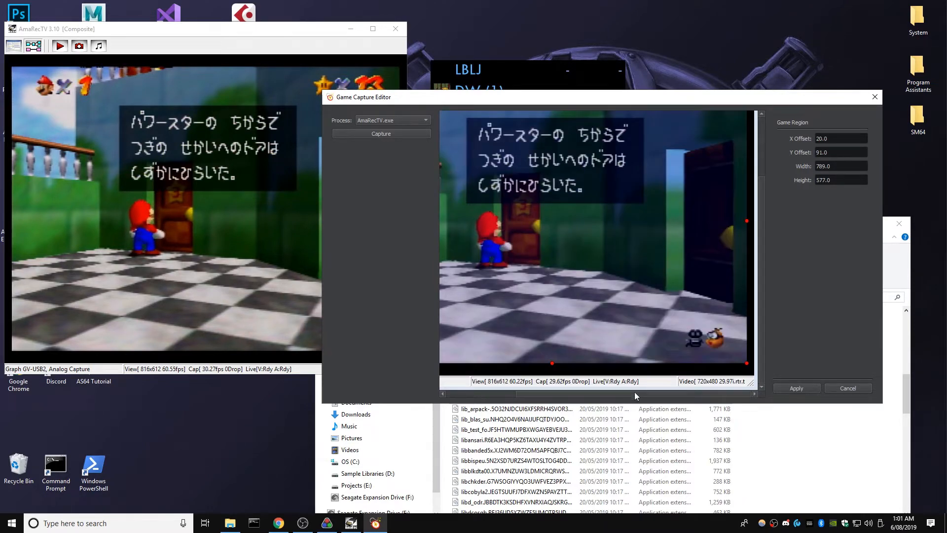
pyautogui.moveTo(634, 393); pyautogui.dragTo(566, 391)
pyautogui.scroll(2, 491, 276)
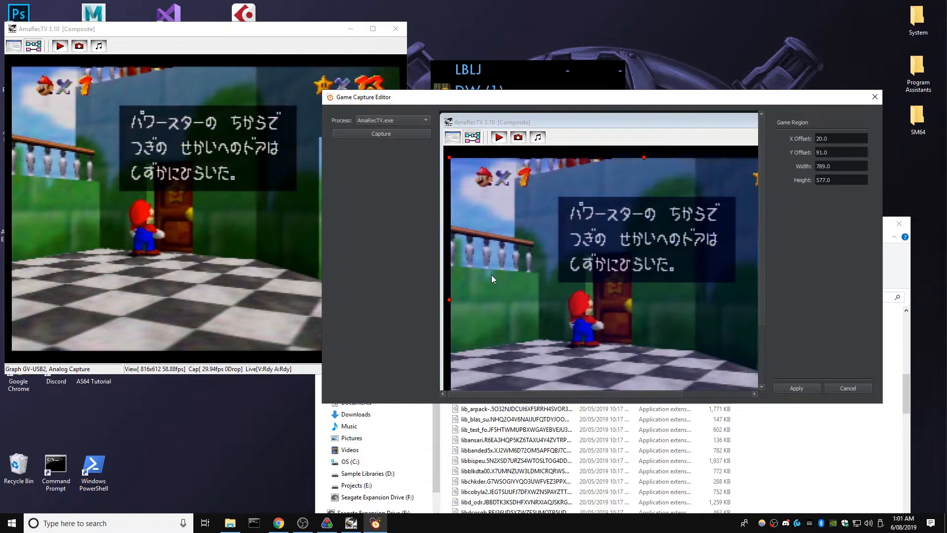
pyautogui.click(795, 390)
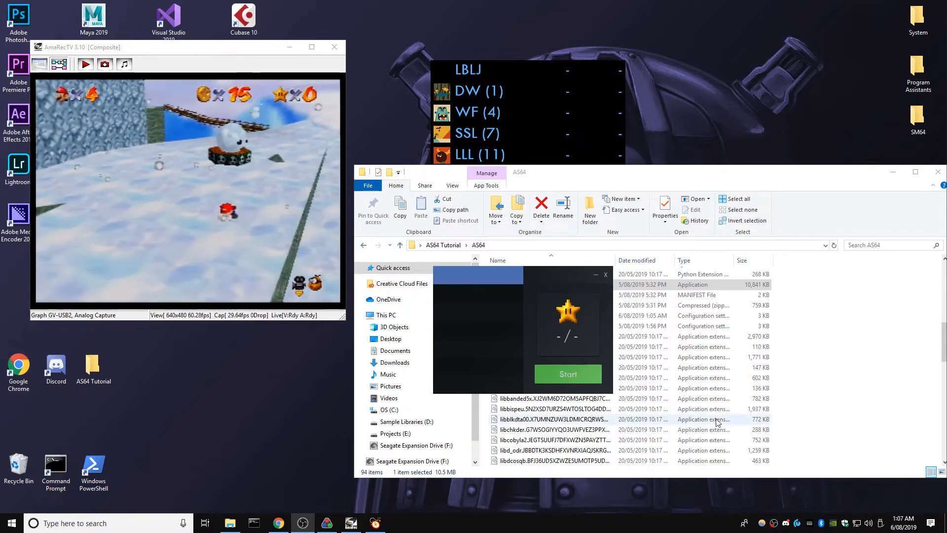
# Step: Open AutoSplit64's Reset Template Generator and generate the reset frames from the game capture
pyautogui.rightClick(521, 320)
pyautogui.click(590, 388)
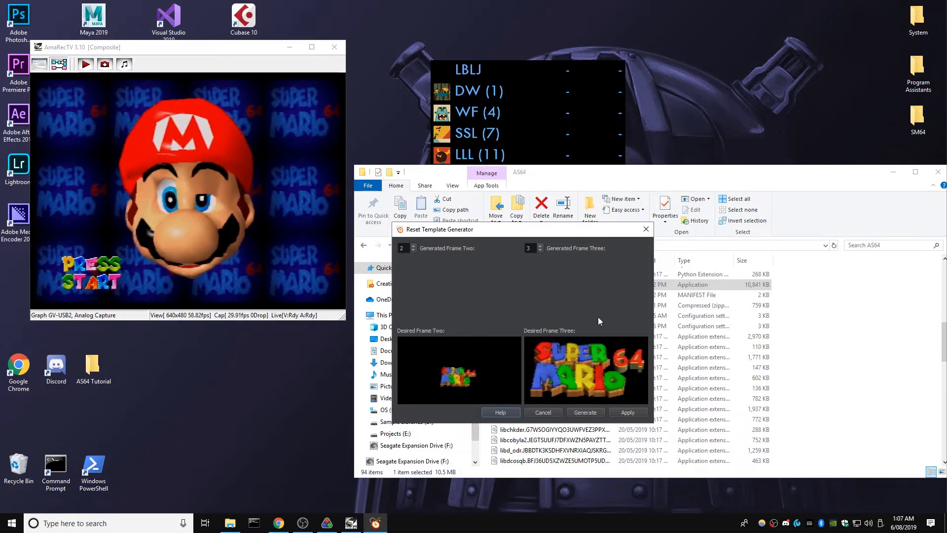
pyautogui.click(587, 414)
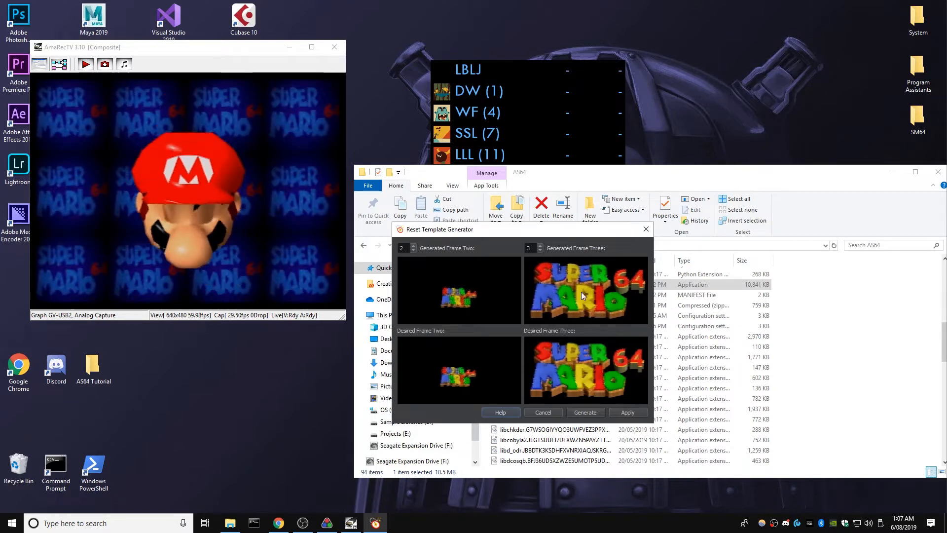
# Step: Adjust the frame number of generated frame three until it matches the desired frame, and apply the reset templates
pyautogui.click(541, 250)
pyautogui.click(540, 245)
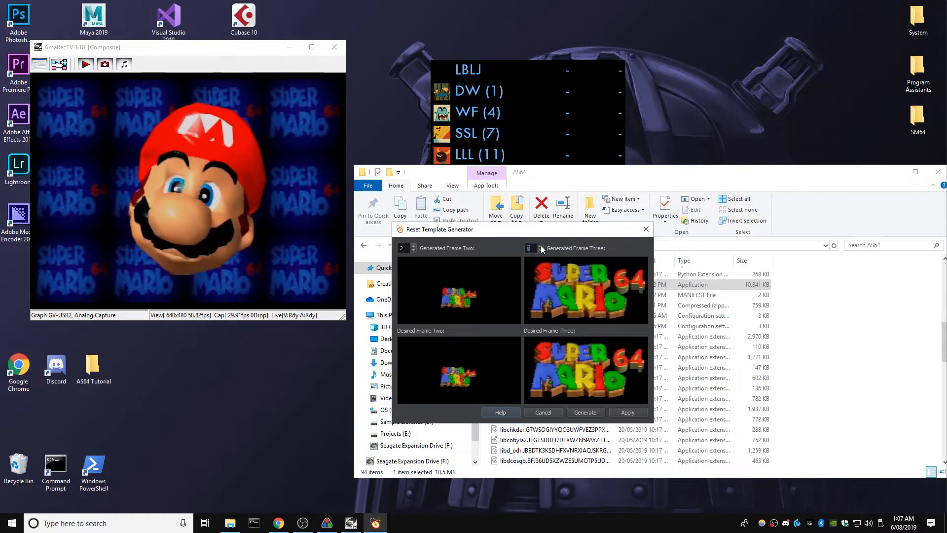
pyautogui.click(541, 245)
pyautogui.click(540, 249)
pyautogui.click(541, 249)
pyautogui.click(540, 246)
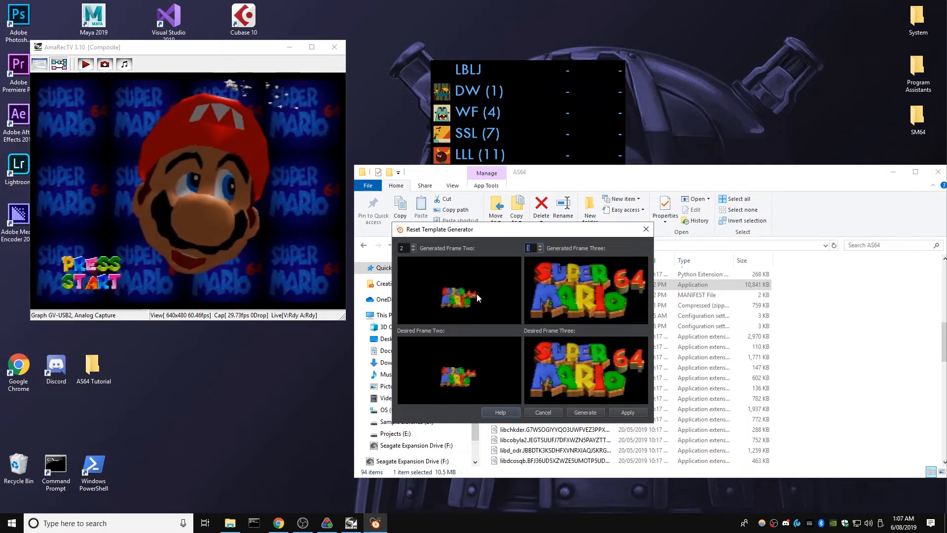
pyautogui.click(625, 412)
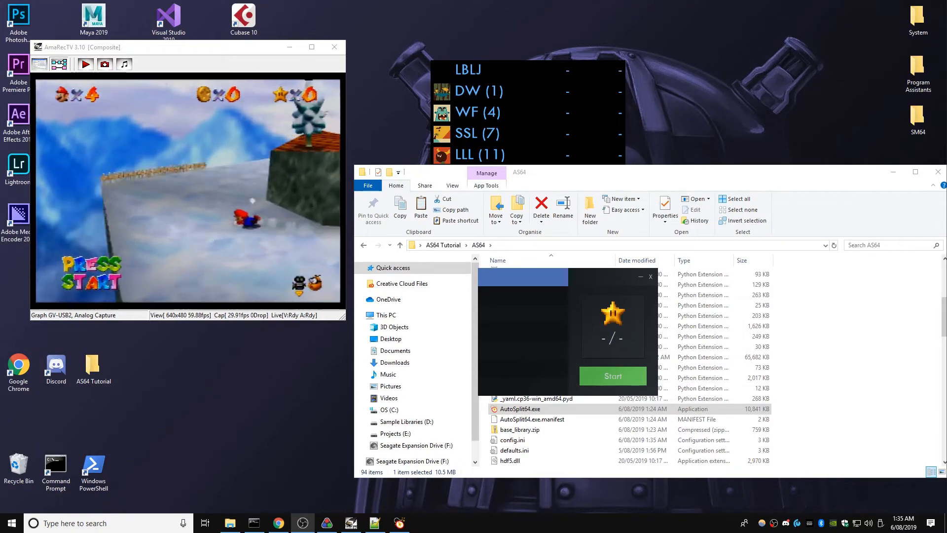
# Step: Load the 16 LBLJ route in AutoSplit64 and open it in the Route Editor
pyautogui.rightClick(552, 325)
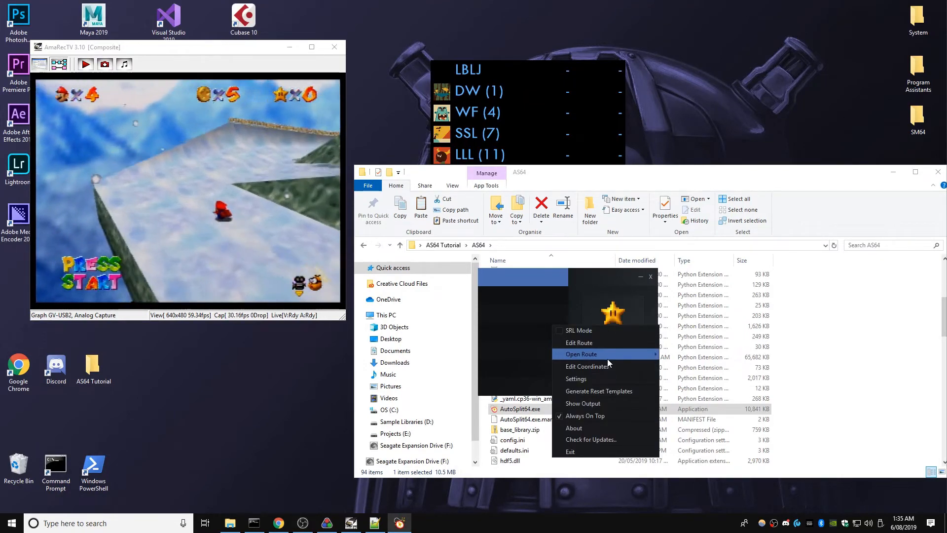
pyautogui.moveTo(611, 357)
pyautogui.click(682, 355)
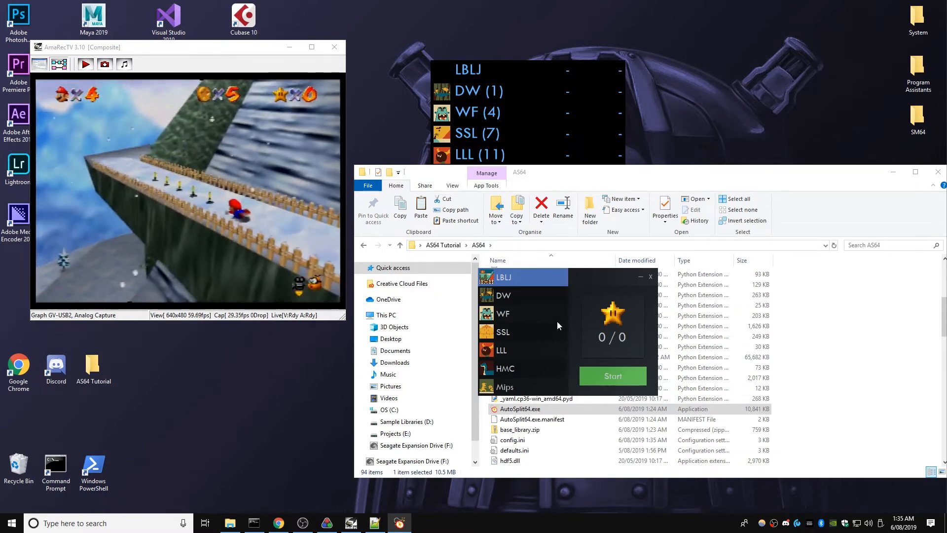
pyautogui.rightClick(558, 319)
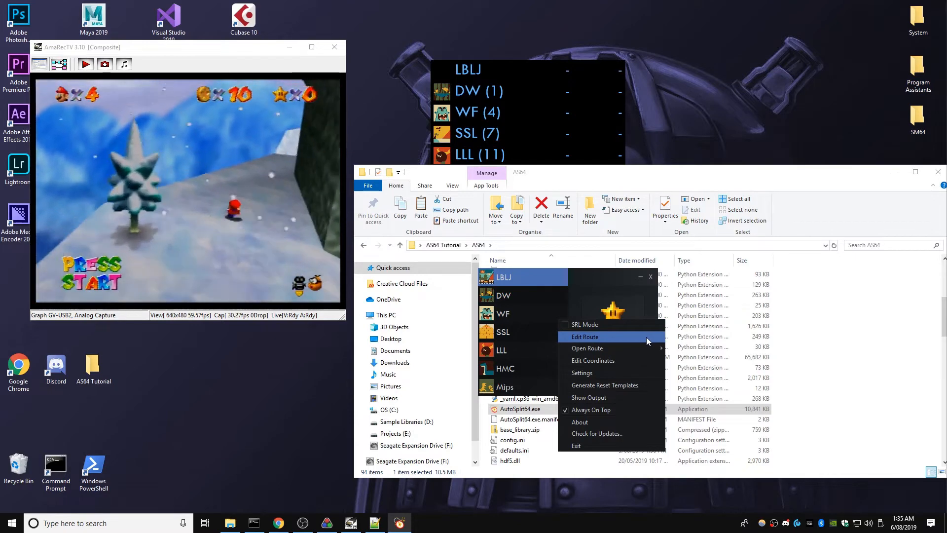
pyautogui.click(596, 335)
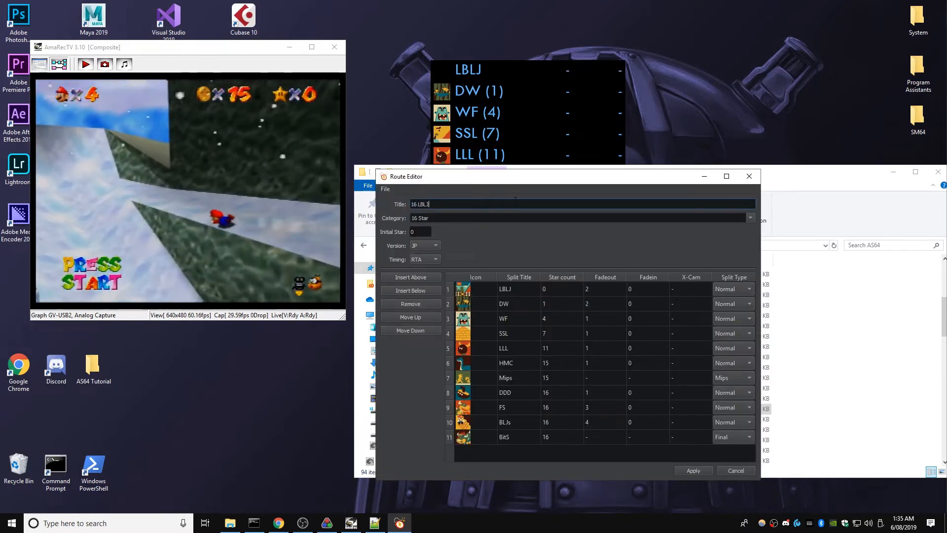
pyautogui.moveTo(522, 183); pyautogui.dragTo(512, 172)
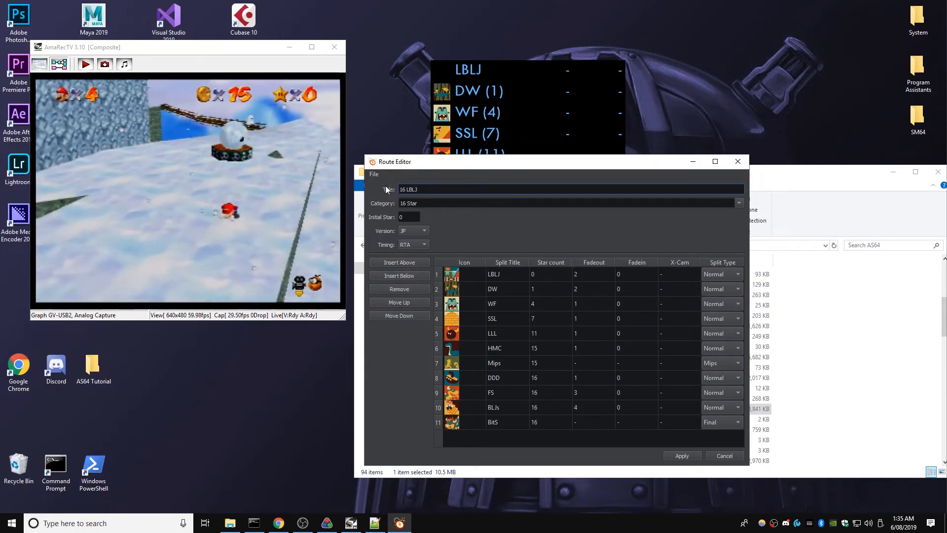
# Step: Convert the 120 Star LiveSplit file from the AS64 Tutorial splits folder into a route
pyautogui.click(374, 175)
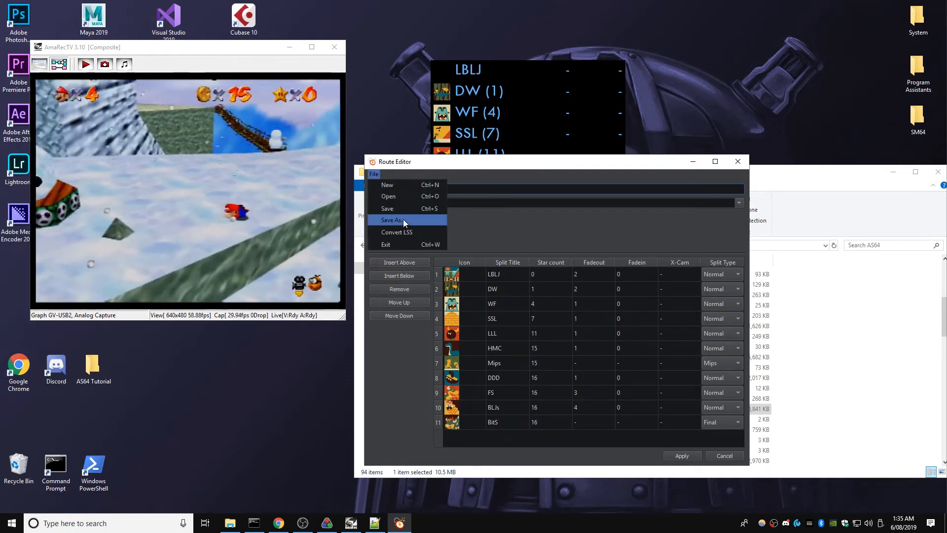
pyautogui.click(401, 232)
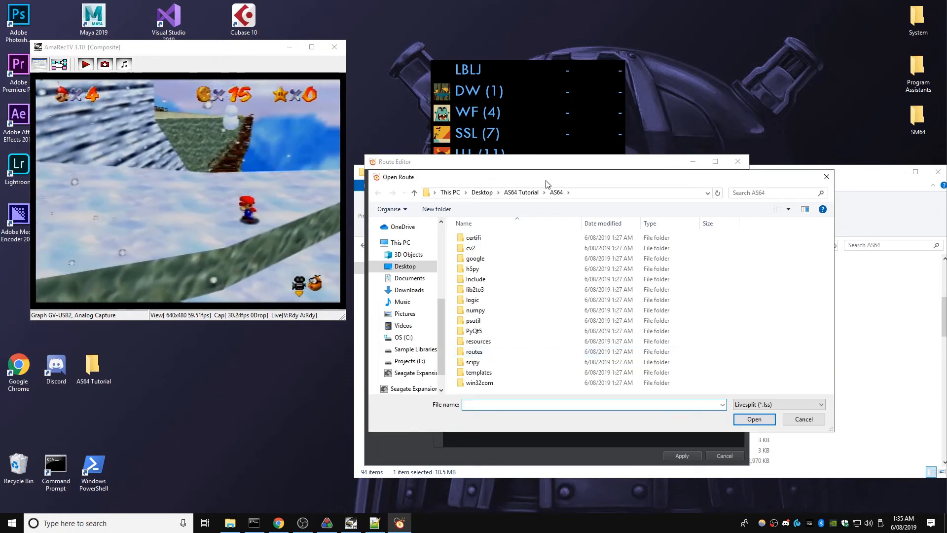
pyautogui.click(521, 192)
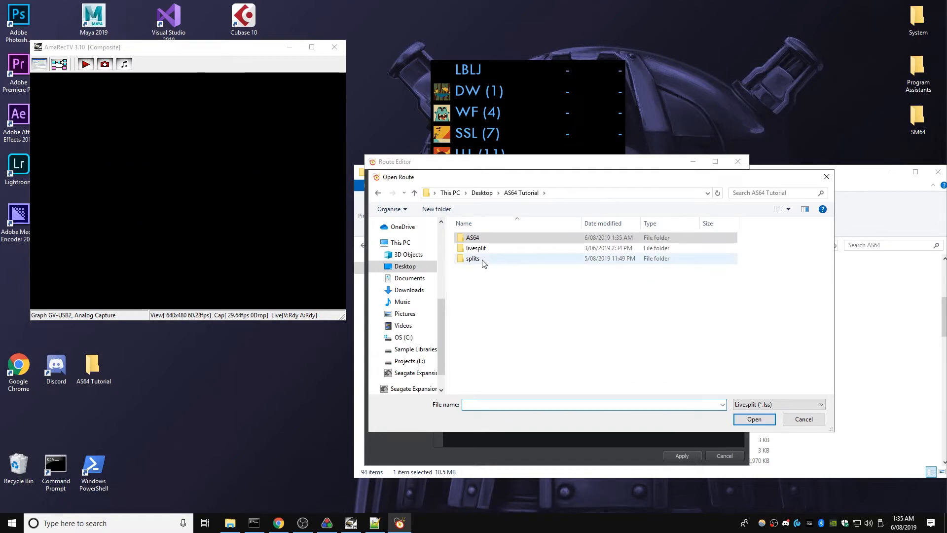
pyautogui.doubleClick(490, 259)
pyautogui.click(536, 250)
pyautogui.doubleClick(536, 249)
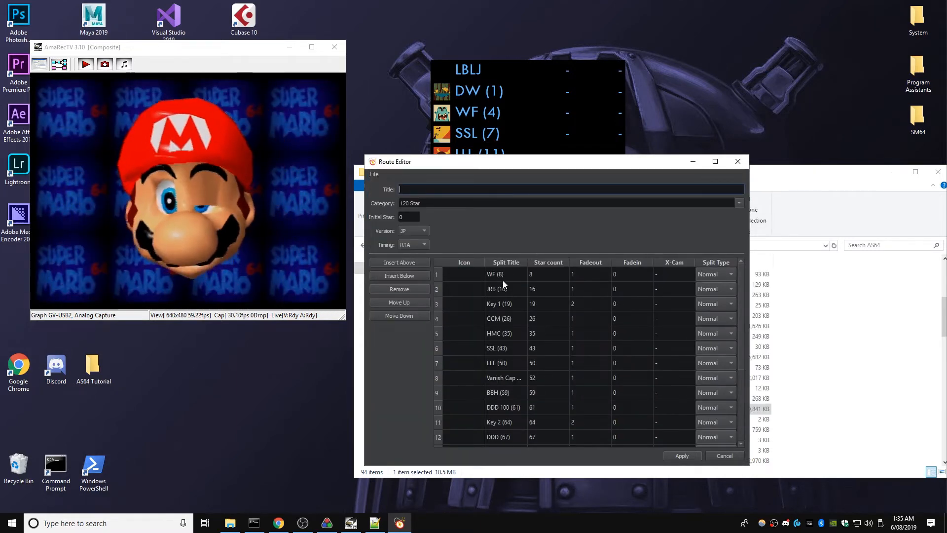
# Step: Examine the star count, fadeout and split type values of the converted 120 Star splits
pyautogui.scroll(-3, 584, 368)
pyautogui.scroll(3, 532, 425)
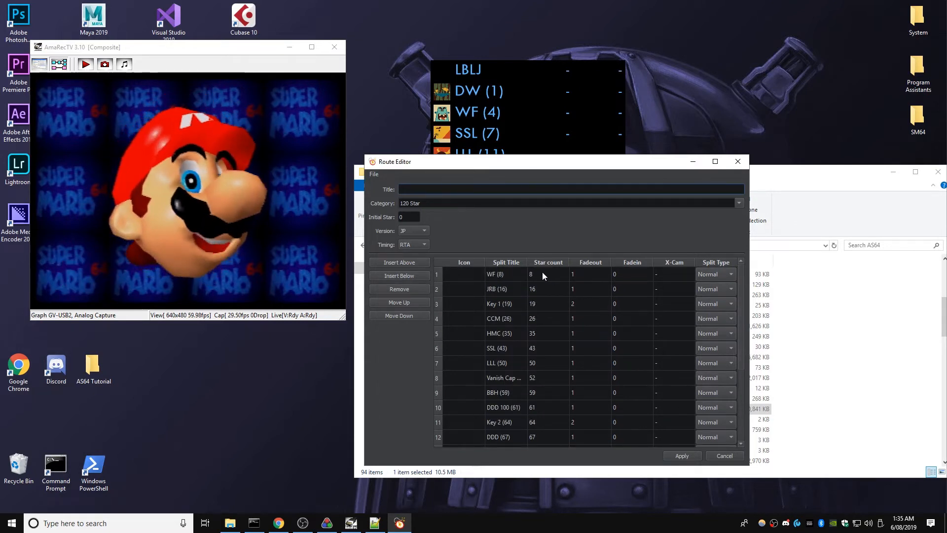
pyautogui.click(580, 303)
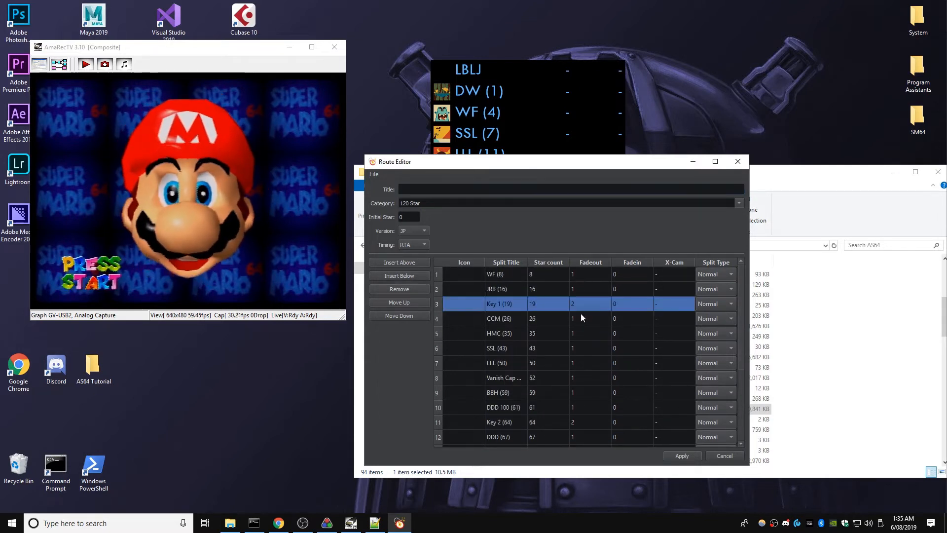
pyautogui.click(589, 406)
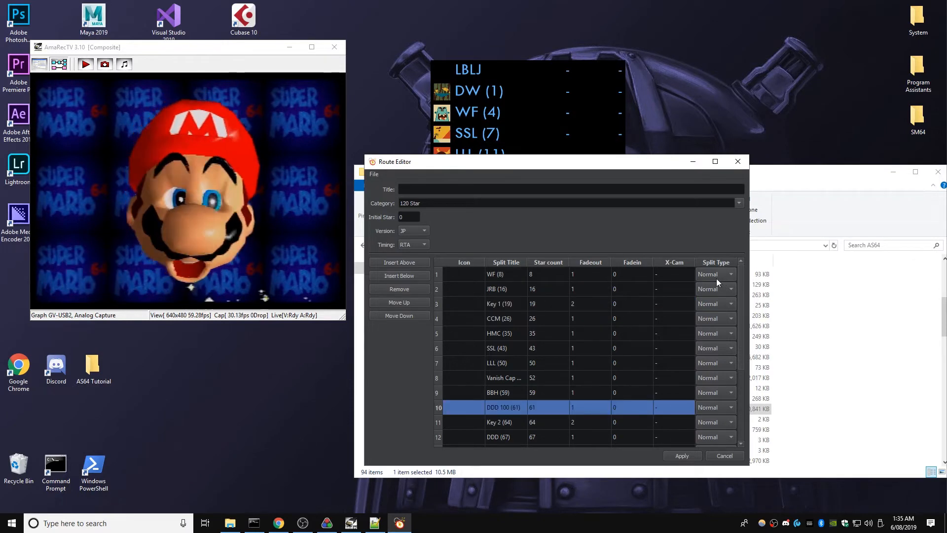
pyautogui.click(533, 276)
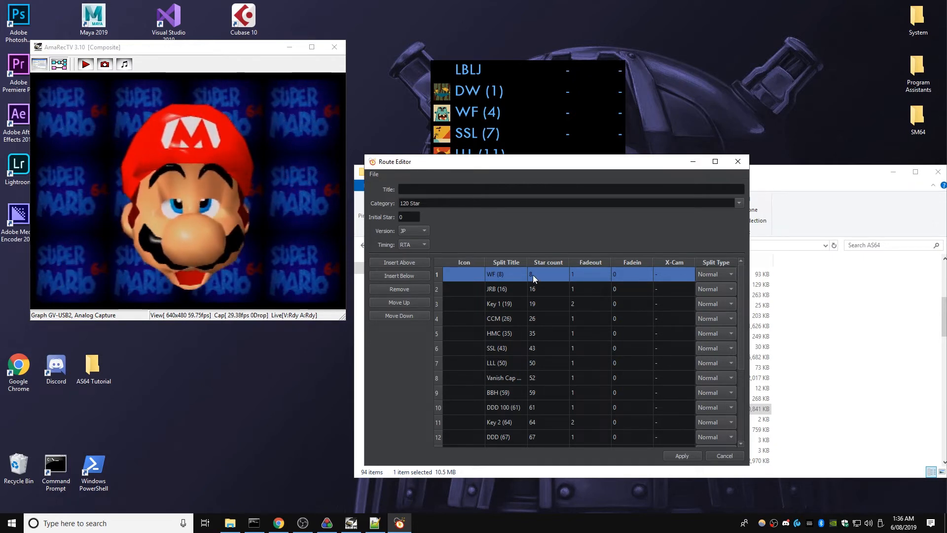
pyautogui.click(537, 318)
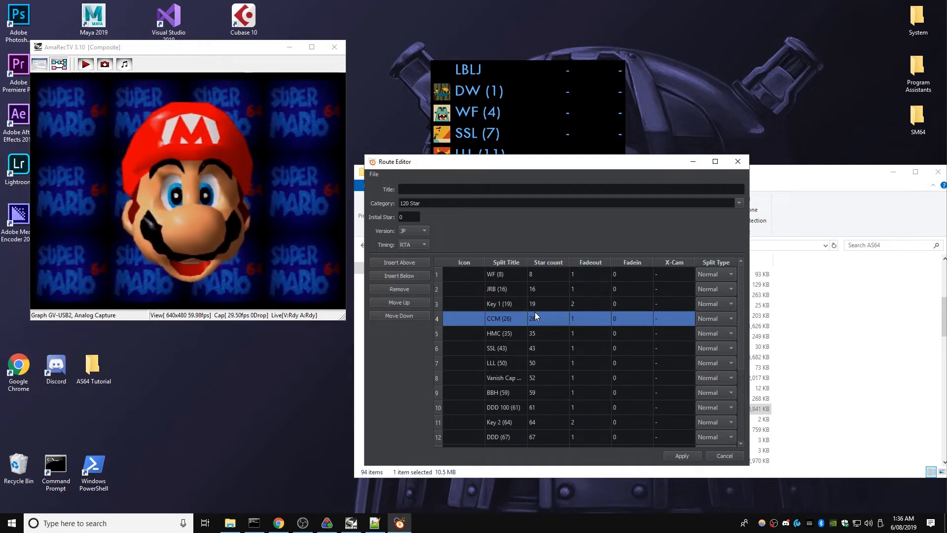
pyautogui.click(535, 276)
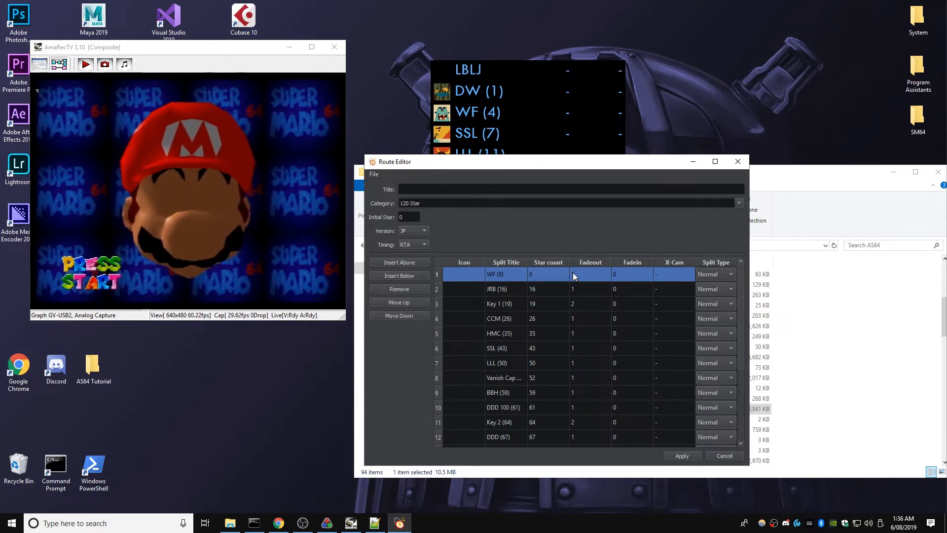
# Step: Change the split type of the Upstairs (74) split to X-Cam
pyautogui.click(544, 307)
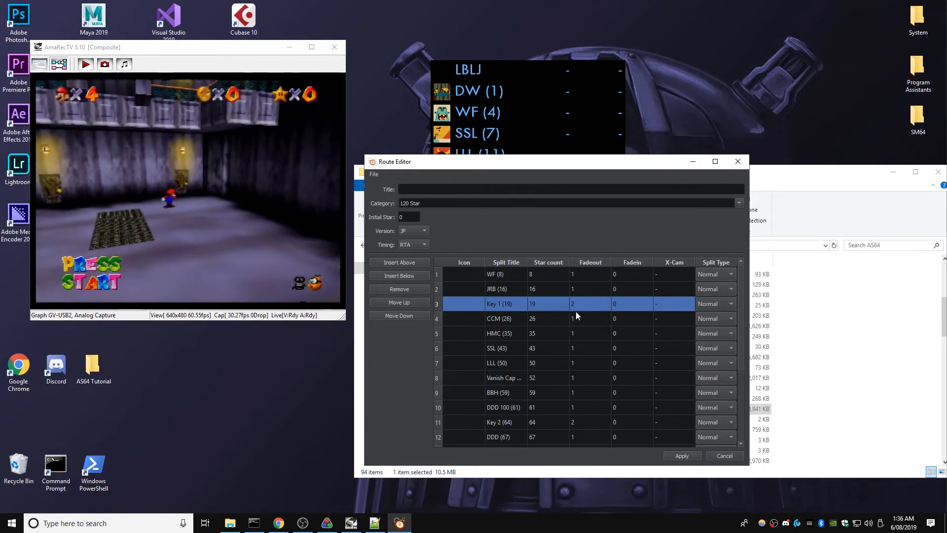
pyautogui.scroll(-2, 577, 311)
pyautogui.click(498, 364)
pyautogui.scroll(-1, 543, 362)
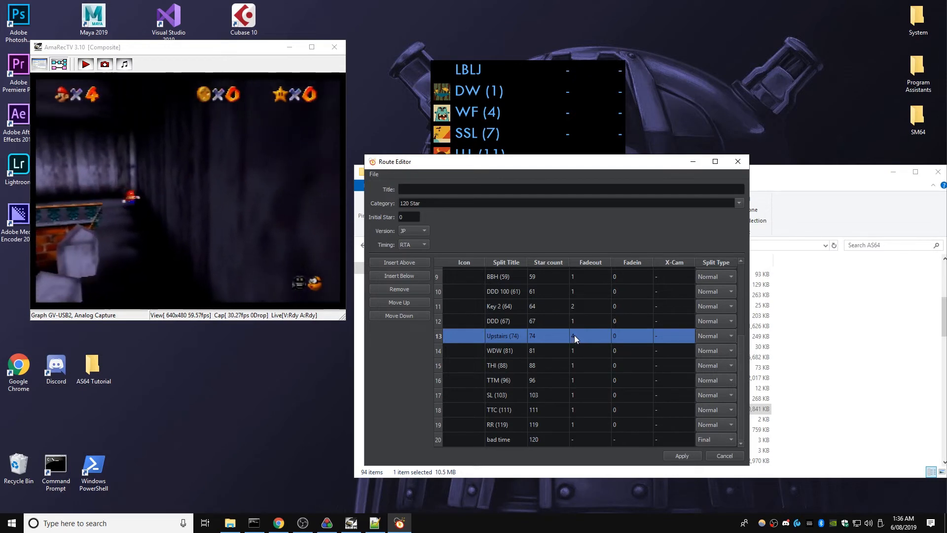
pyautogui.click(727, 338)
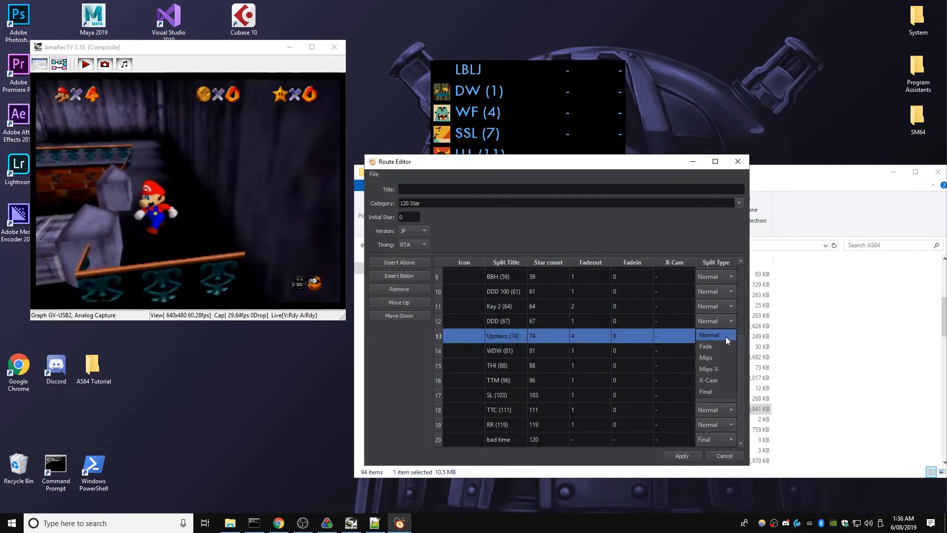
pyautogui.click(718, 377)
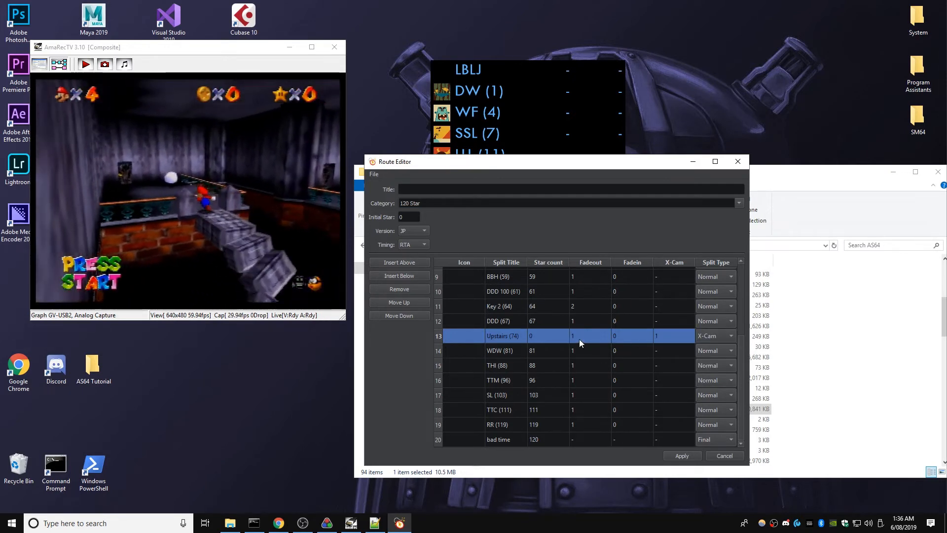
# Step: Set the Upstairs split's star count to 74 and its fadeout count to 3
pyautogui.doubleClick(541, 335)
pyautogui.write('74')
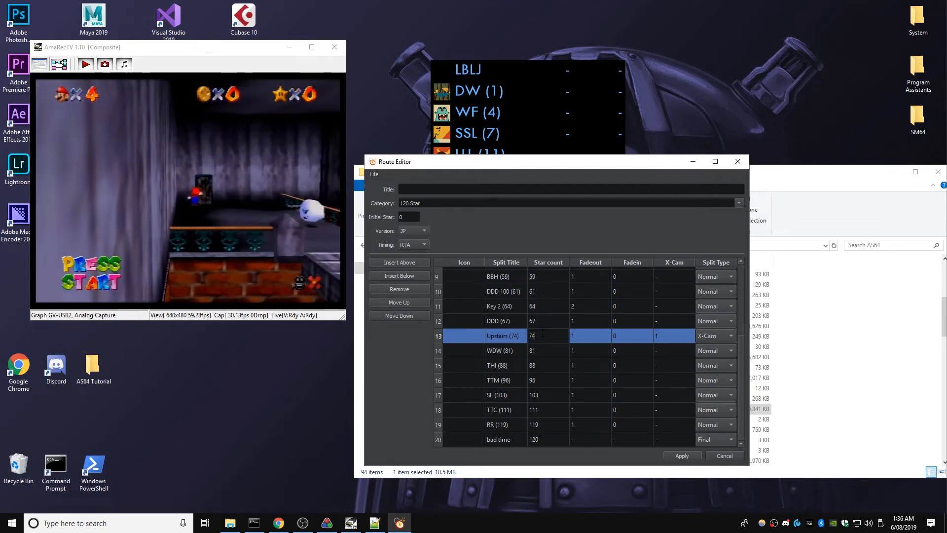
pyautogui.doubleClick(593, 336)
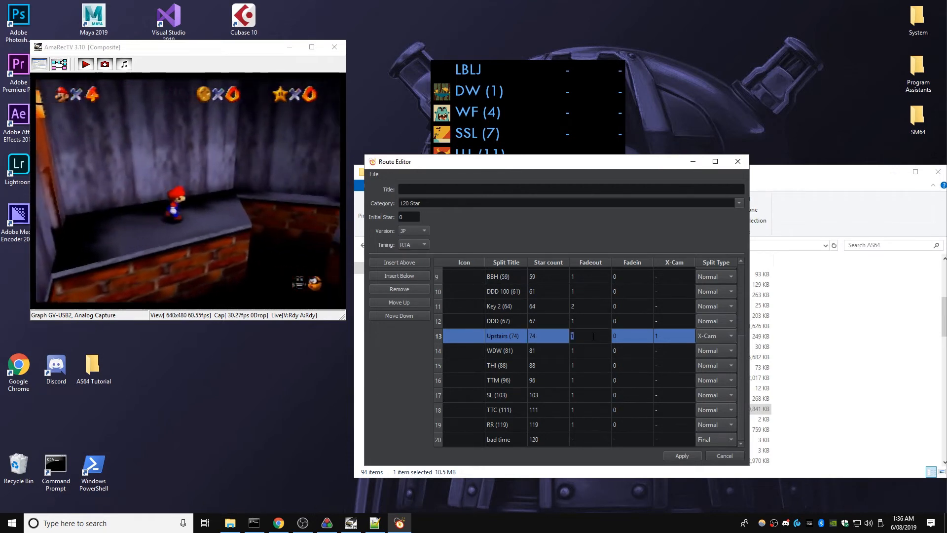
pyautogui.write('3')
pyautogui.click(658, 336)
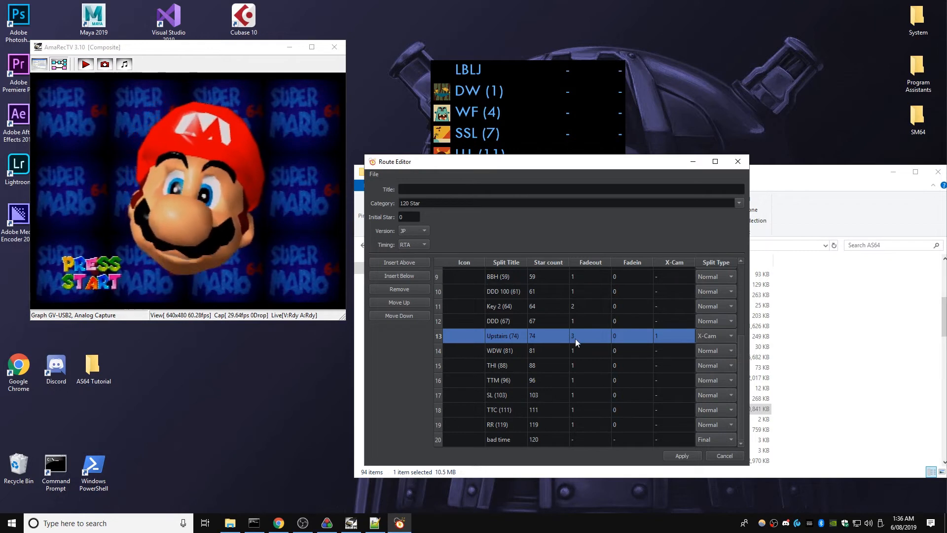
# Step: Title the route "120 star" and keep its version as JP and its timing as RTA
pyautogui.click(413, 185)
pyautogui.write('120 star')
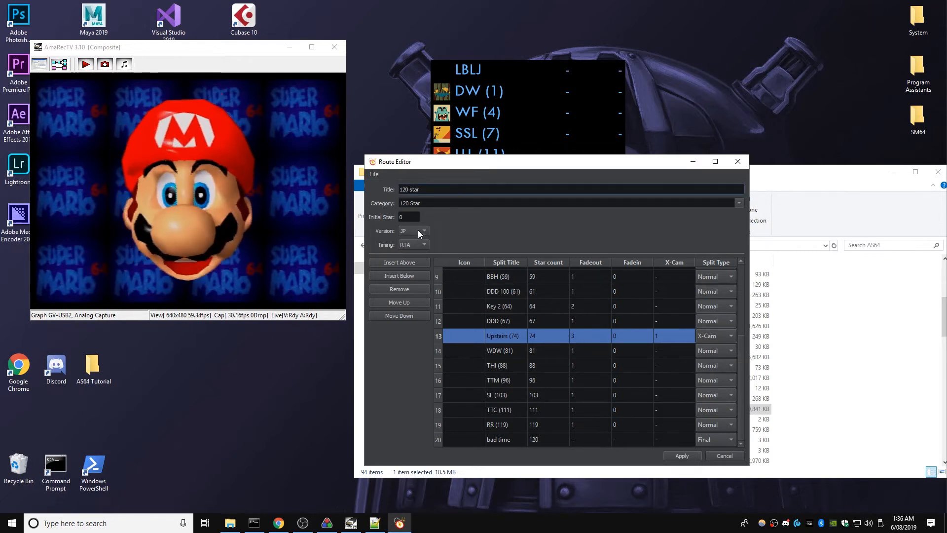
pyautogui.click(419, 230)
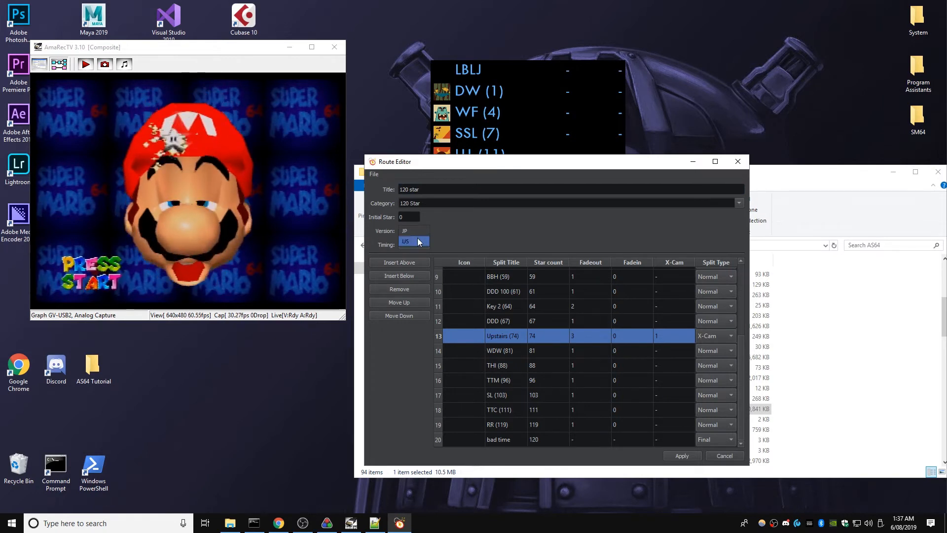
pyautogui.click(415, 245)
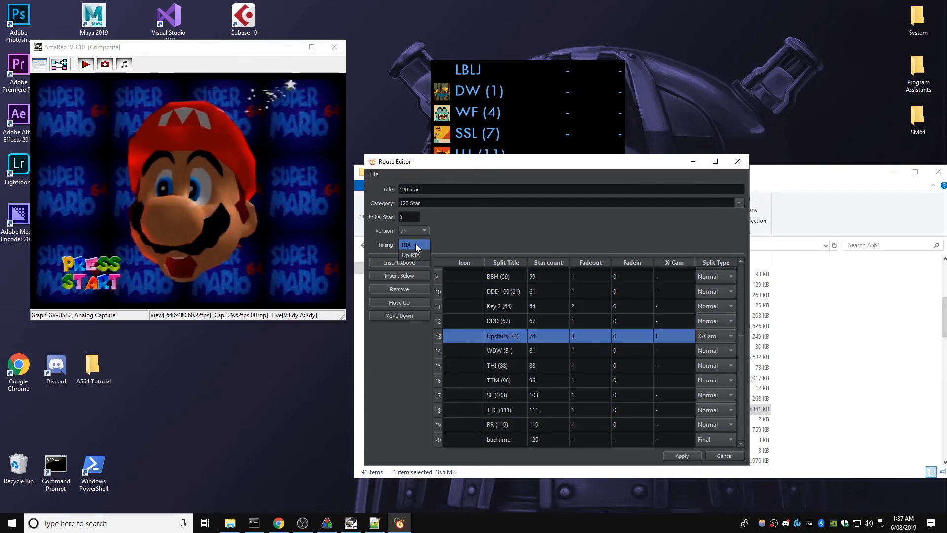
pyautogui.click(417, 246)
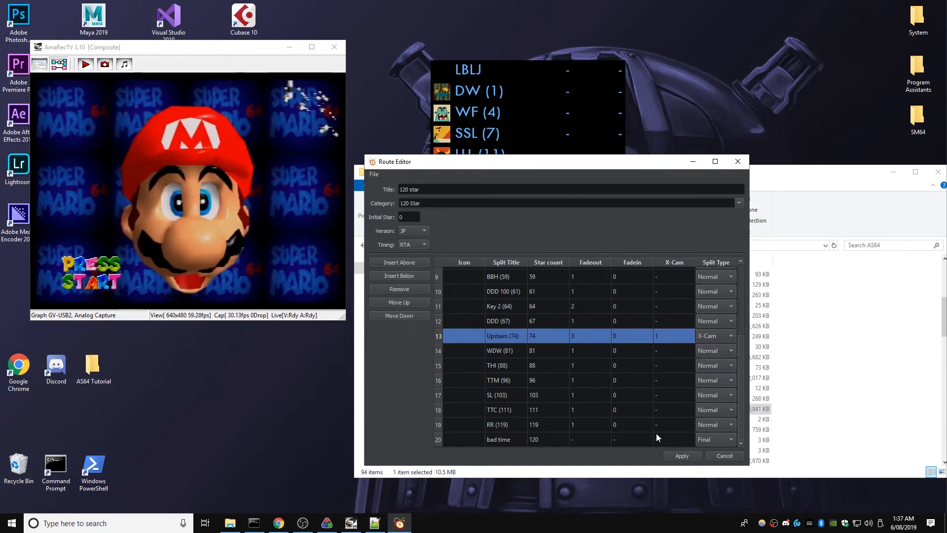
# Step: Apply the route and save it in the AS64 routes folder under a file name beginning with 120_
pyautogui.click(682, 455)
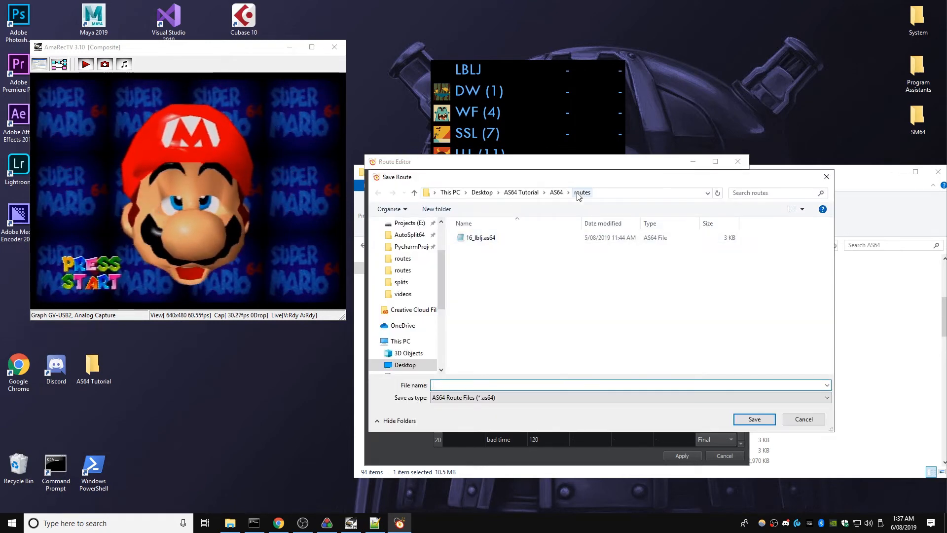
pyautogui.write('16_lll')
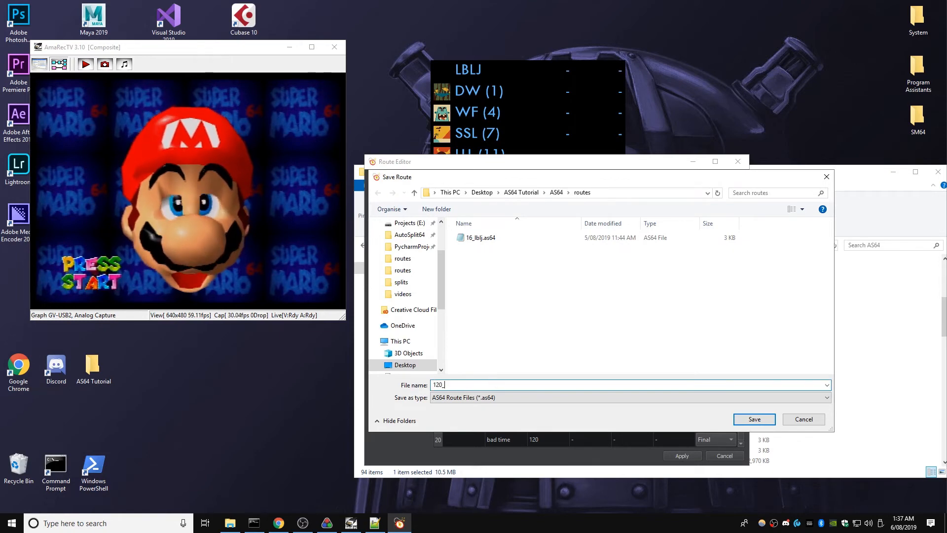
pyautogui.press('Return')
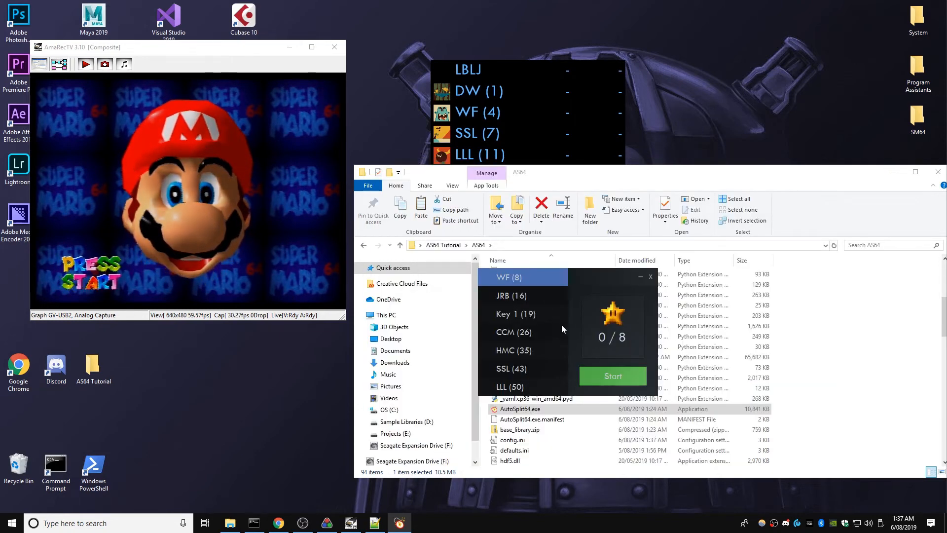
# Step: Switch back to the 16 LBLJ route and start the auto splitter
pyautogui.scroll(-1, 513, 318)
pyautogui.rightClick(565, 318)
pyautogui.moveTo(611, 348)
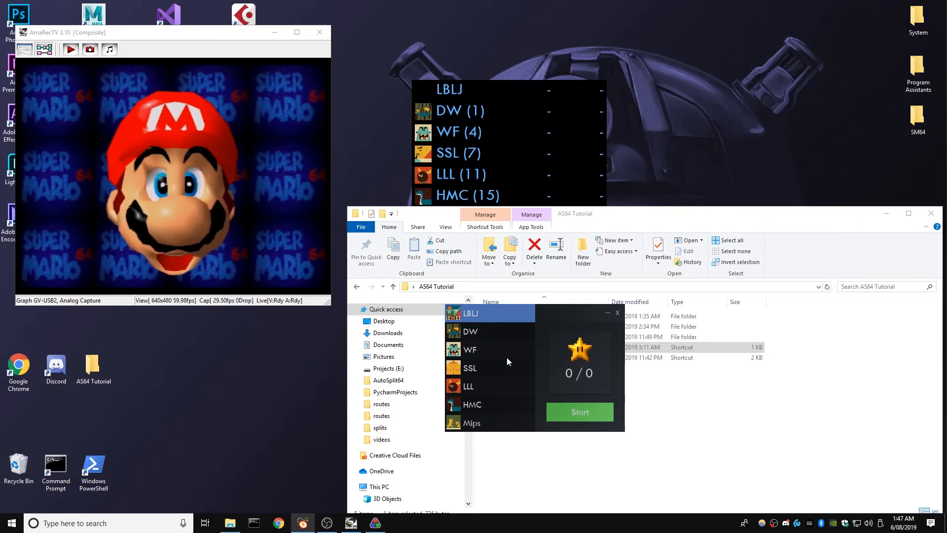
pyautogui.click(575, 415)
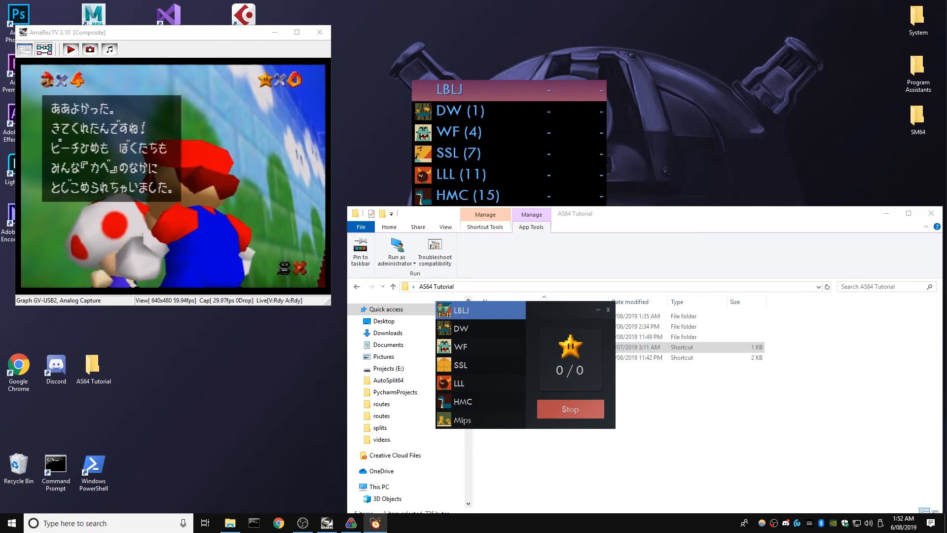
# Step: Show the live output to check the fade, X-Cam and prediction values, and close it
pyautogui.rightClick(529, 352)
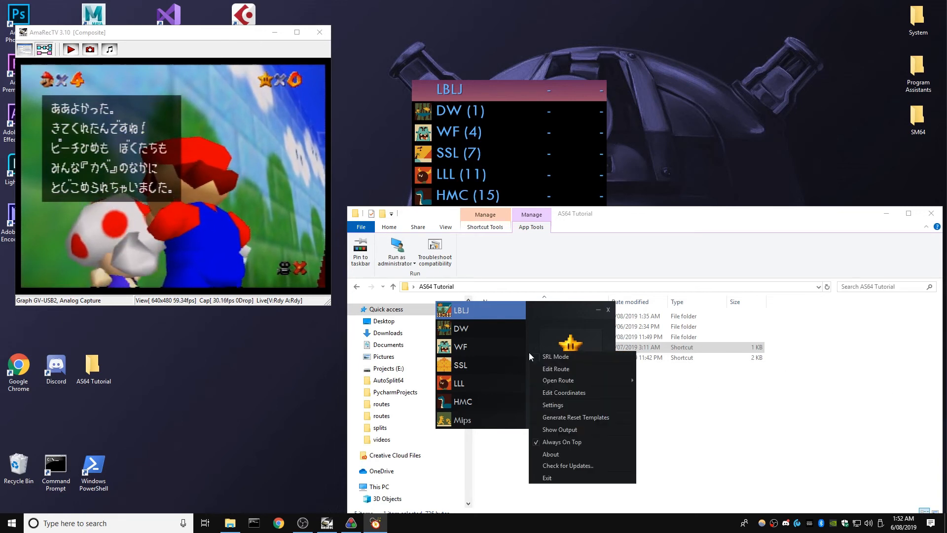
pyautogui.click(582, 427)
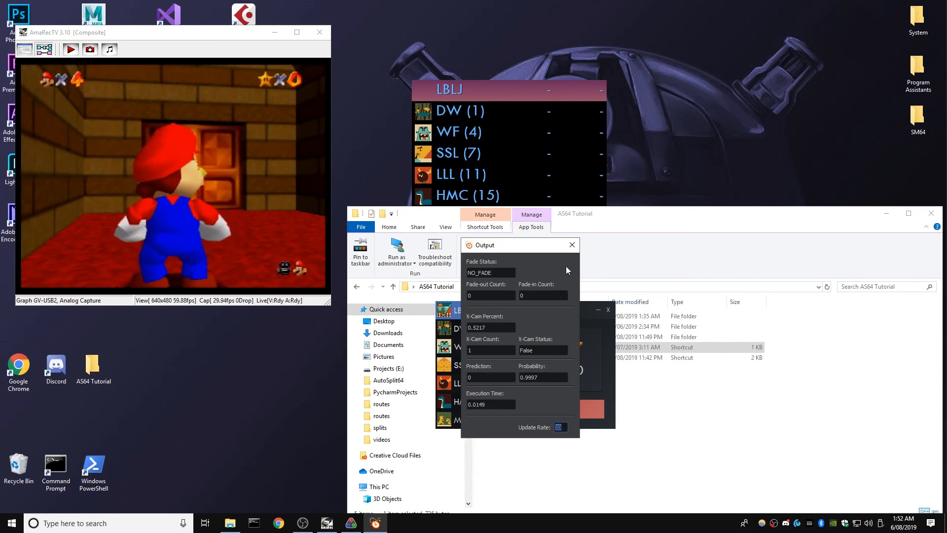
pyautogui.click(571, 246)
# Step: Open the X-Cam Pixel Threshold for editing in the threshold settings and apply the settings
pyautogui.rightClick(520, 313)
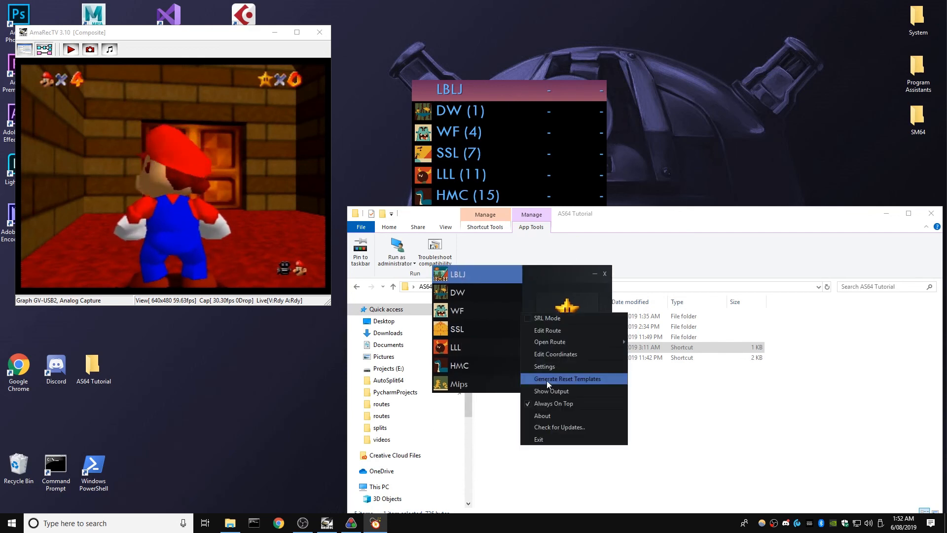
pyautogui.click(546, 380)
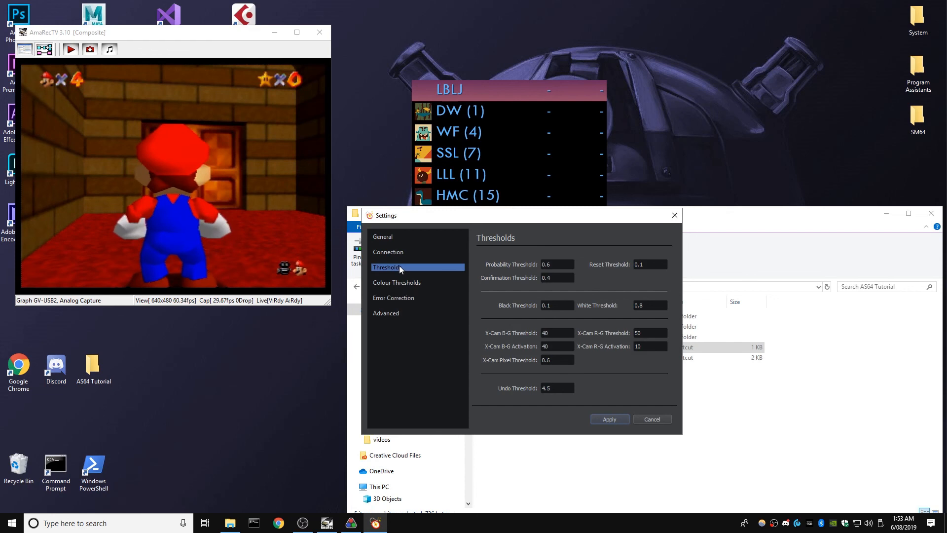
pyautogui.doubleClick(562, 360)
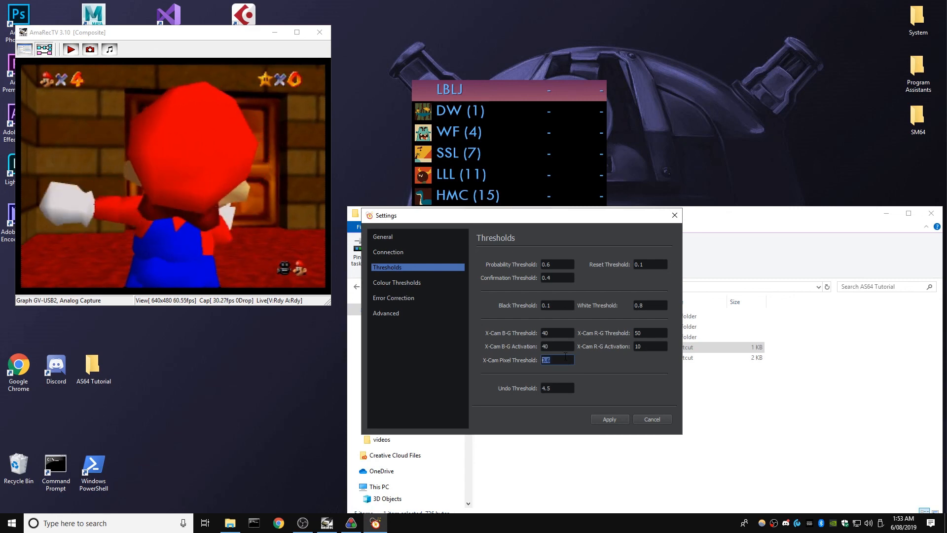
pyautogui.click(610, 419)
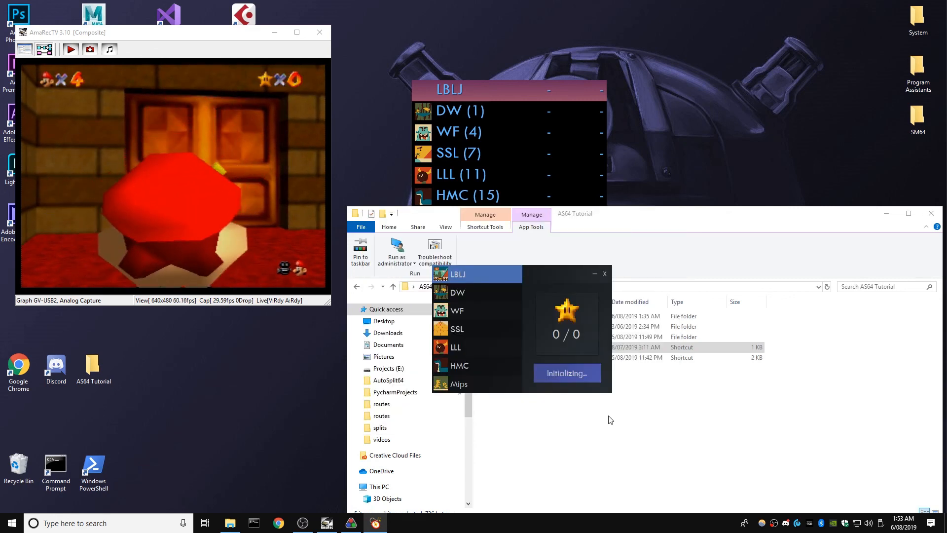